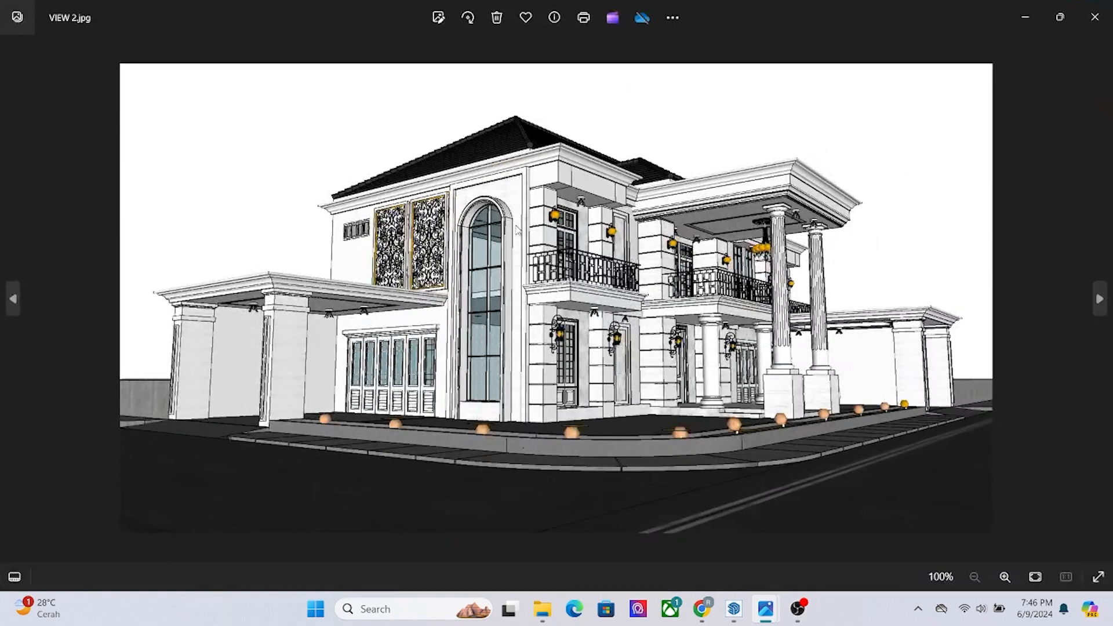
View the VIEW 1 house image from the Downloads folder at full window size and close it
{"action": "double_click", "coordinate": [337, 234]}
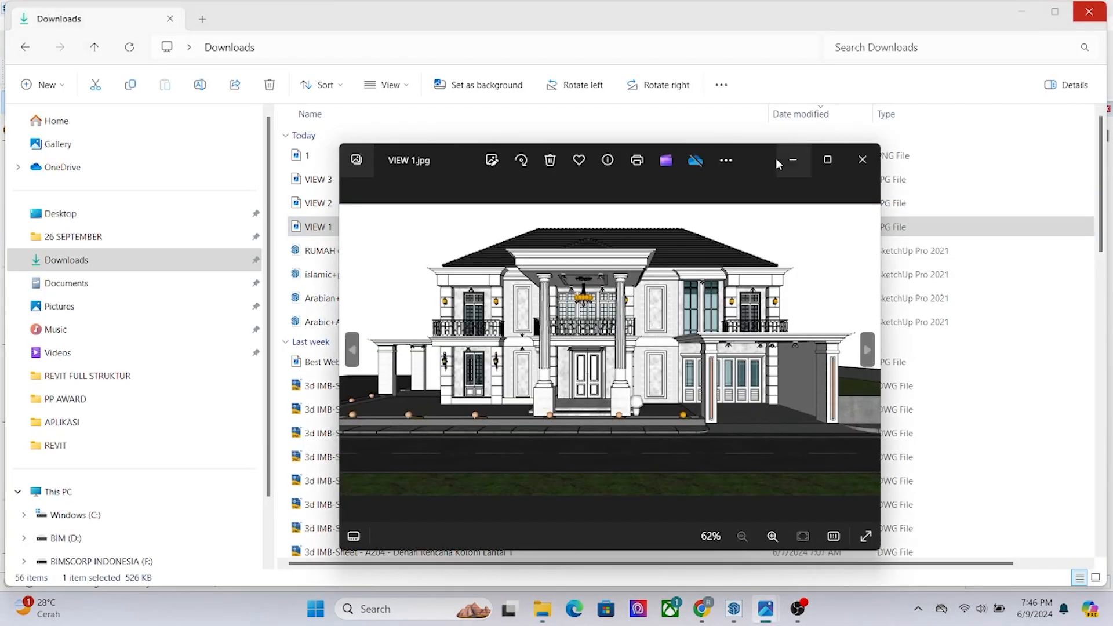
{"action": "left_click", "coordinate": [828, 166]}
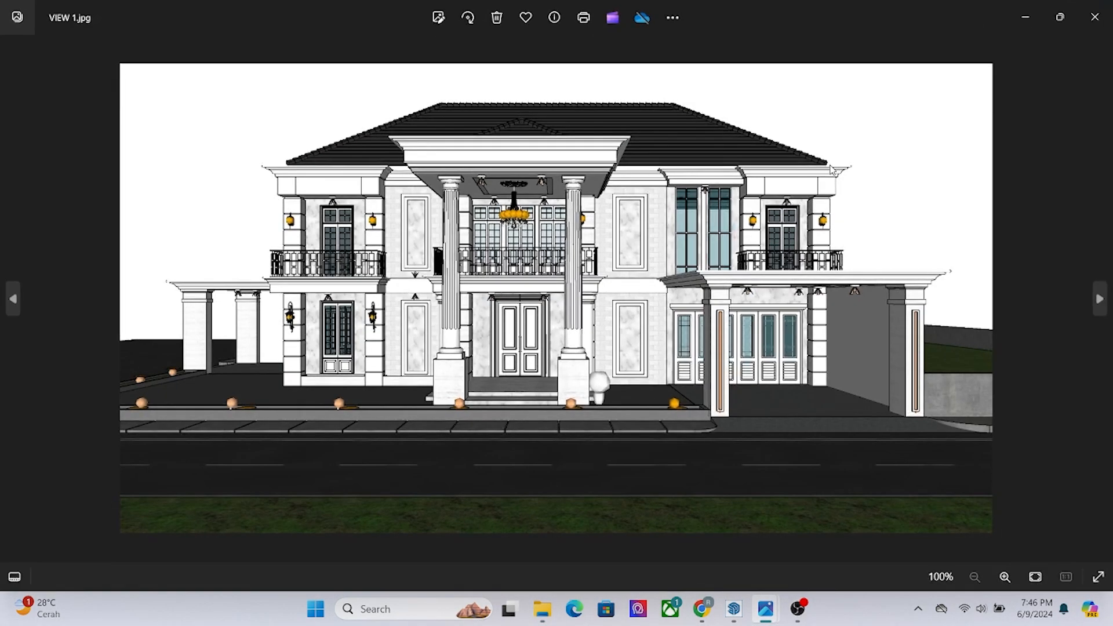
{"action": "key", "text": "alt+F4"}
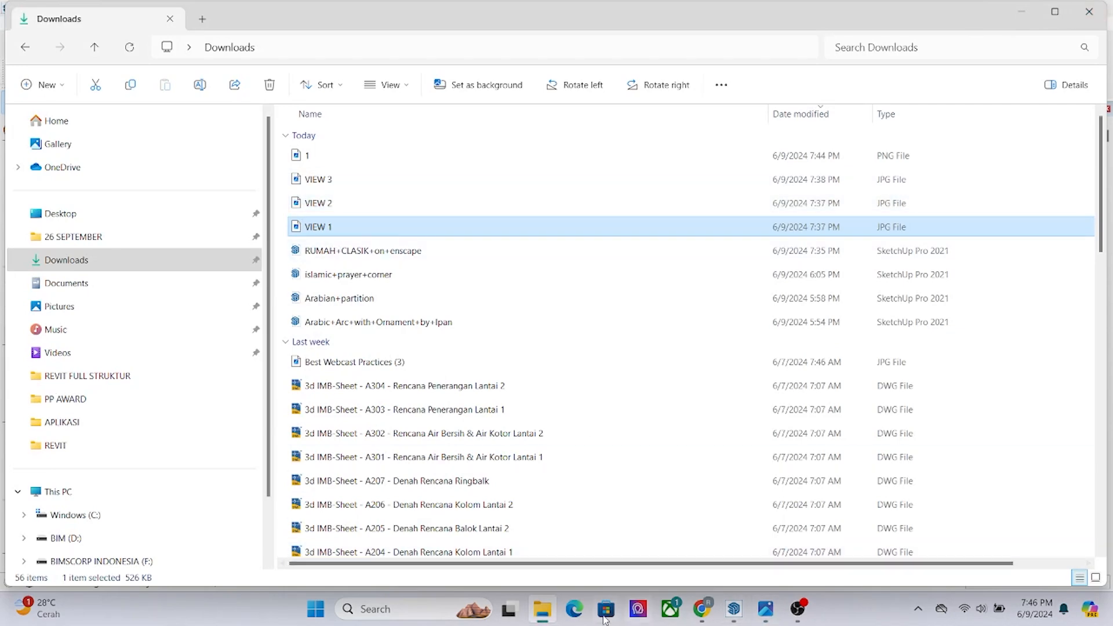
Switch to Chrome and open a new tab ready for a Google search
{"action": "left_click", "coordinate": [698, 609]}
{"action": "key", "text": "ctrl+t"}
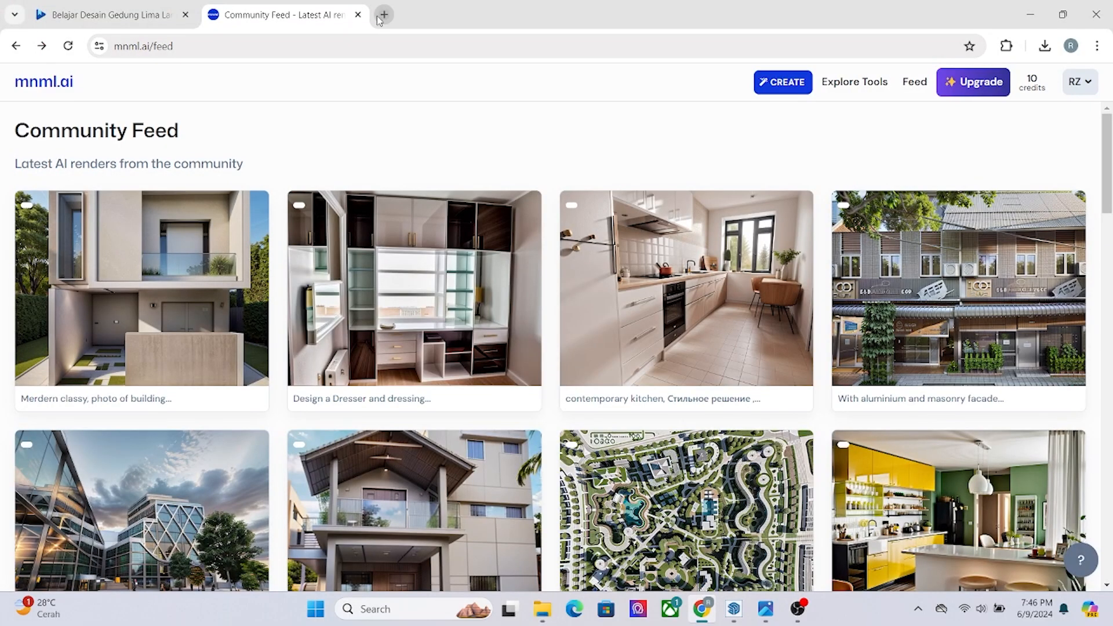
{"action": "left_click", "coordinate": [436, 314]}
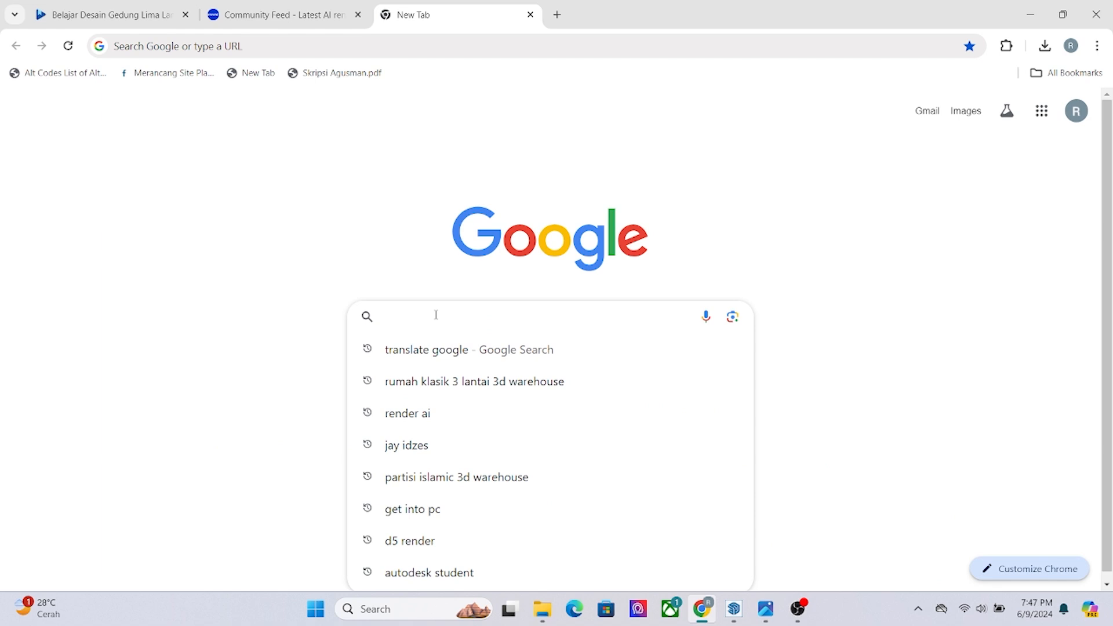
Search Google for "MLM AI"
{"action": "type", "text": "MLM"}
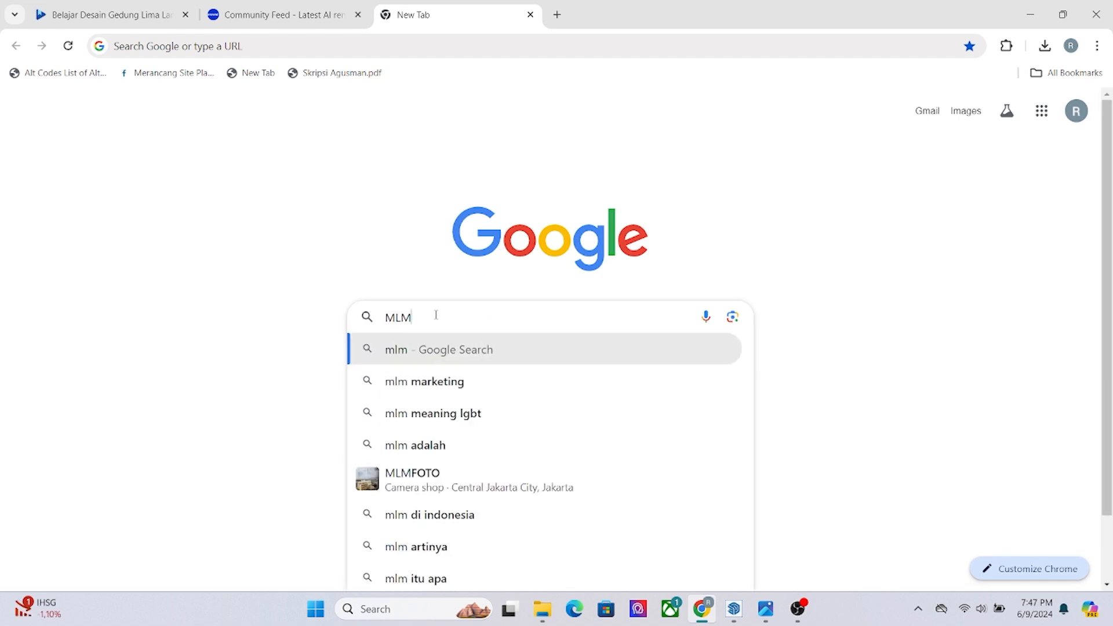
{"action": "type", "text": " AI"}
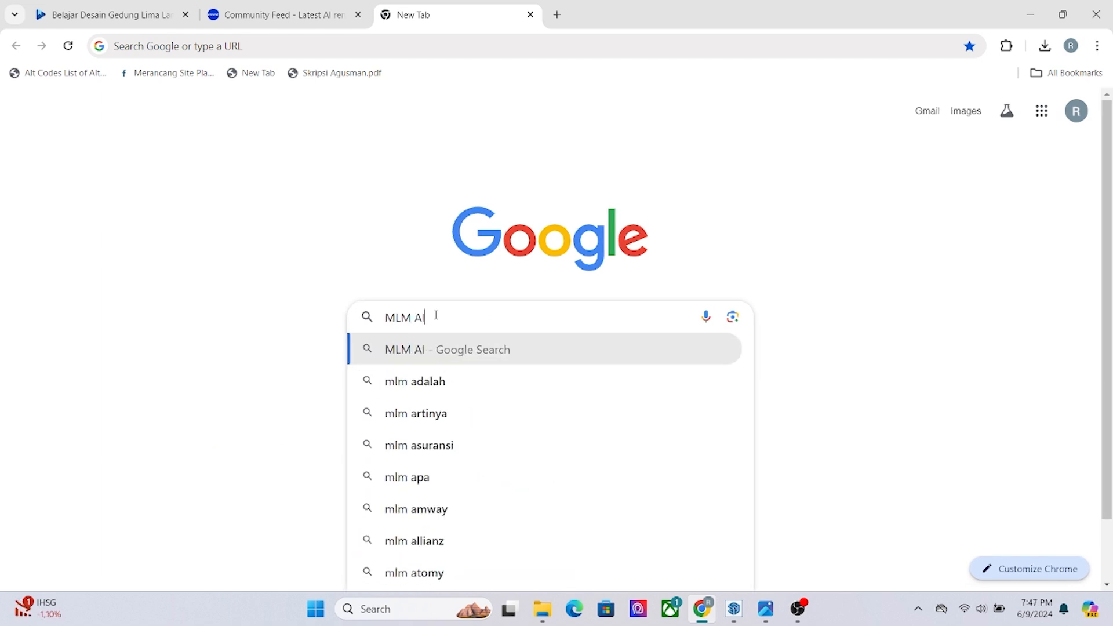
{"action": "key", "text": "Return"}
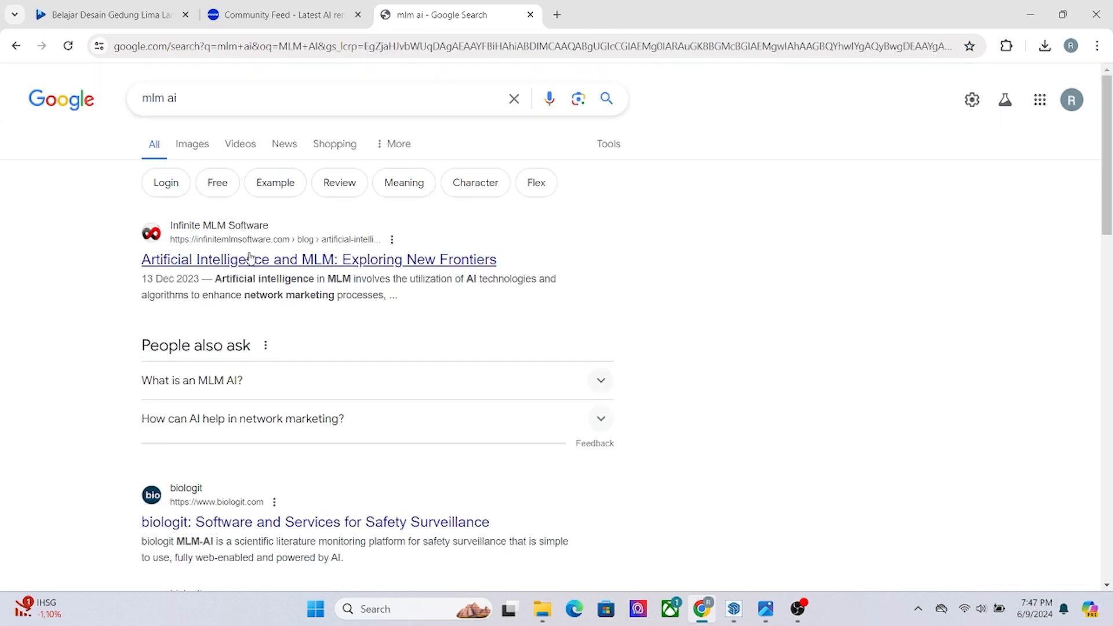
Check the site name in the Community Feed tab, search Google for "MNML.AI" instead, and open the mnml.ai site
{"action": "left_click", "coordinate": [272, 14]}
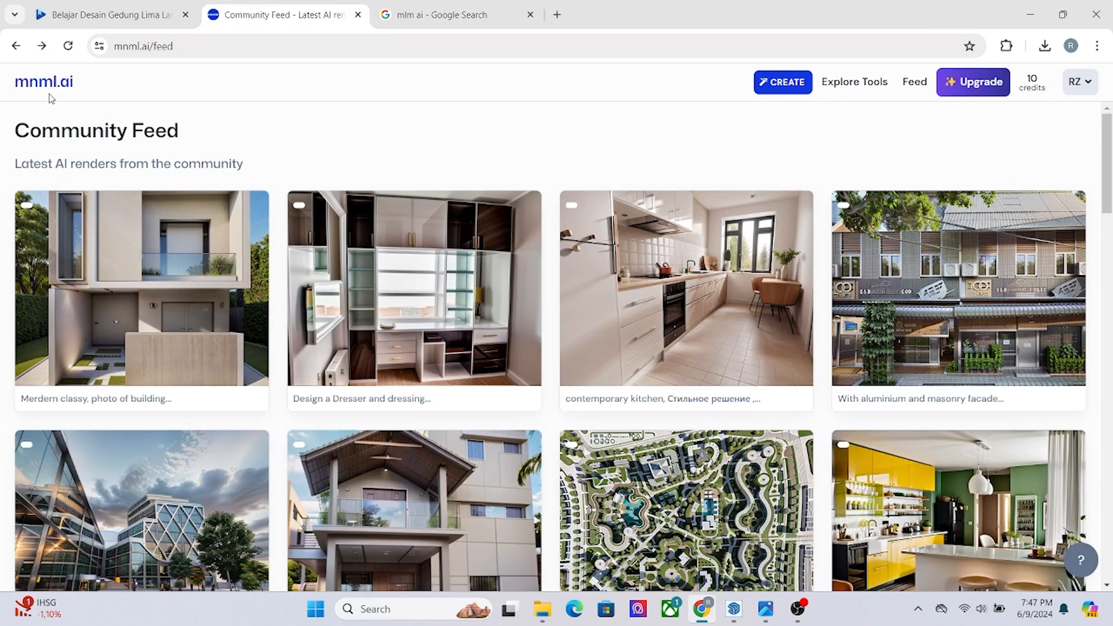
{"action": "left_click", "coordinate": [480, 15]}
{"action": "left_click_drag", "start_coordinate": [211, 98], "coordinate": [77, 103]}
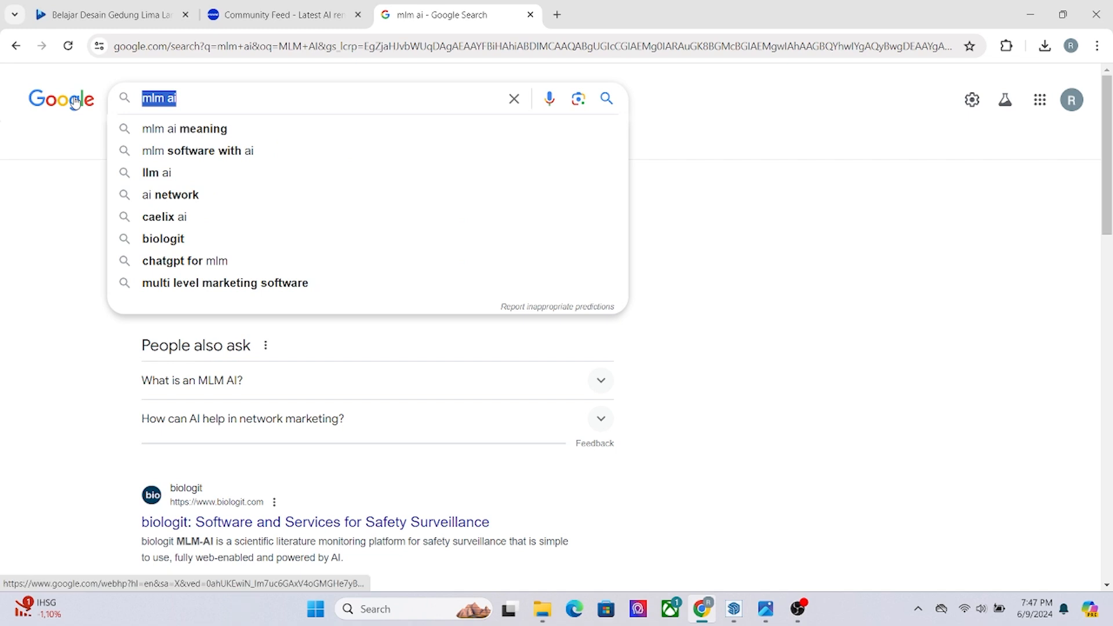
{"action": "type", "text": "MNML.AI"}
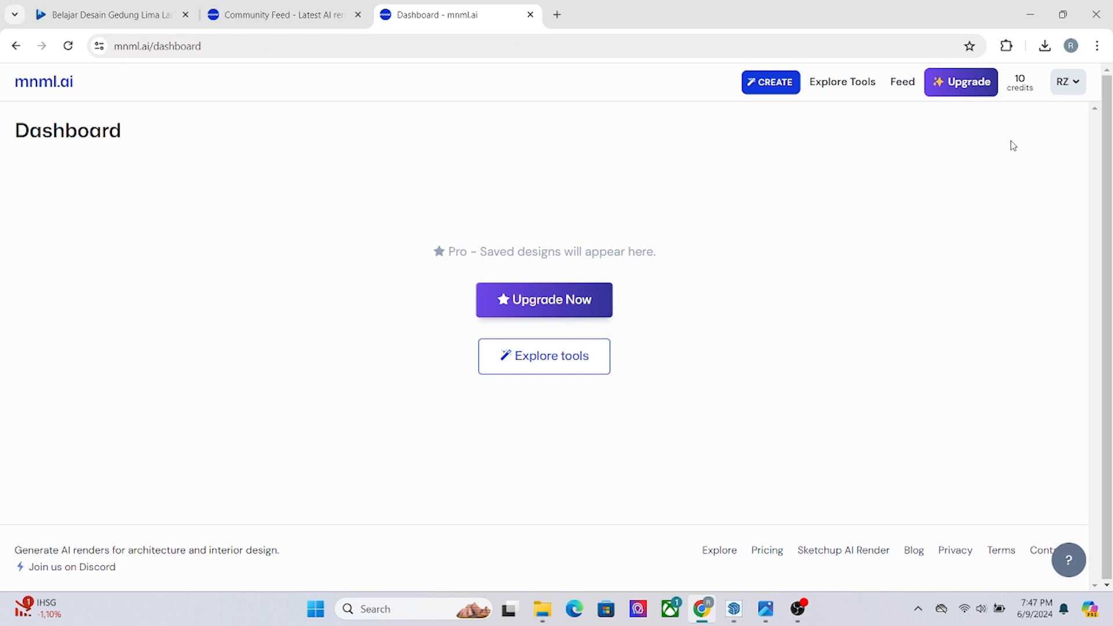
Log out of mnml.ai and sign up for free rendering again with the Google account
{"action": "left_click", "coordinate": [1064, 82]}
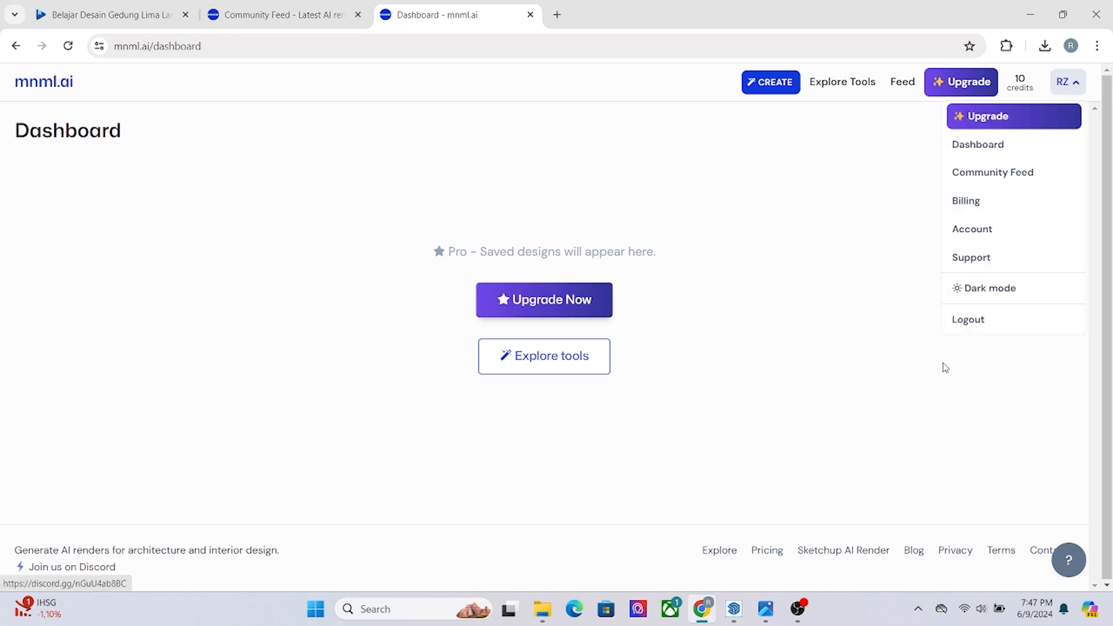
{"action": "left_click", "coordinate": [974, 322]}
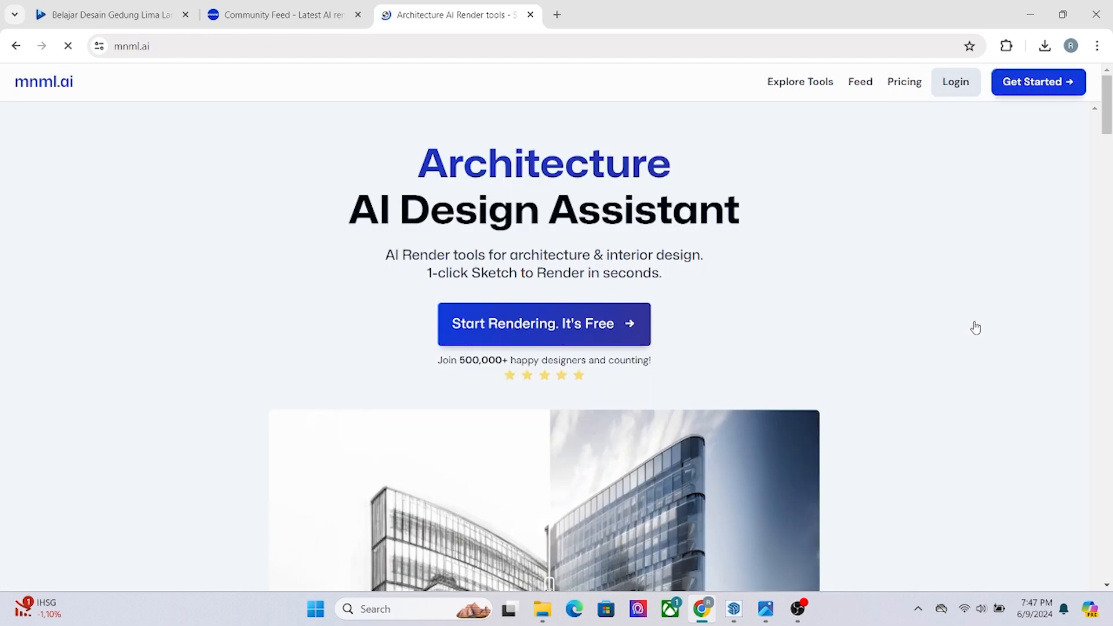
{"action": "scroll", "coordinate": [688, 308], "scroll_direction": "down", "scroll_amount": 5}
{"action": "scroll", "coordinate": [688, 309], "scroll_direction": "up", "scroll_amount": 5}
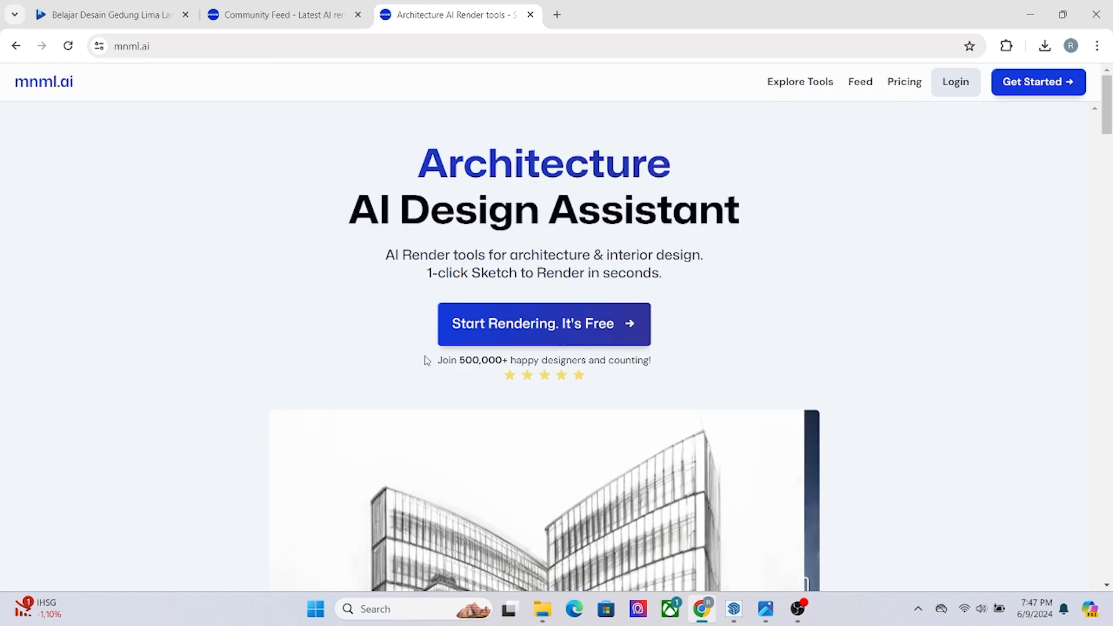
{"action": "left_click", "coordinate": [530, 335]}
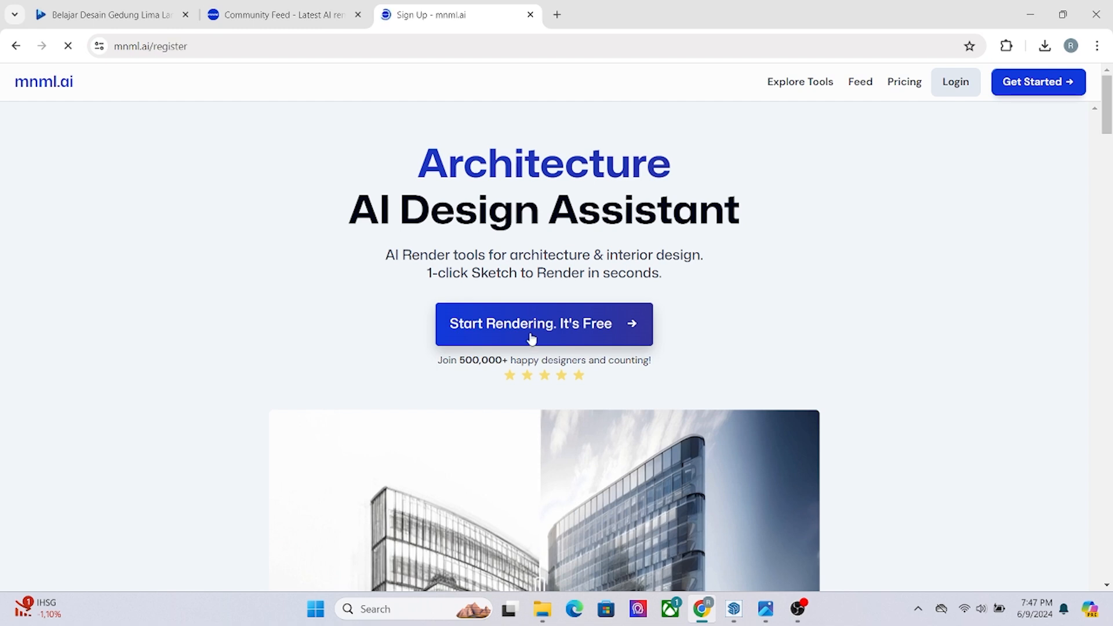
{"action": "left_click", "coordinate": [535, 371]}
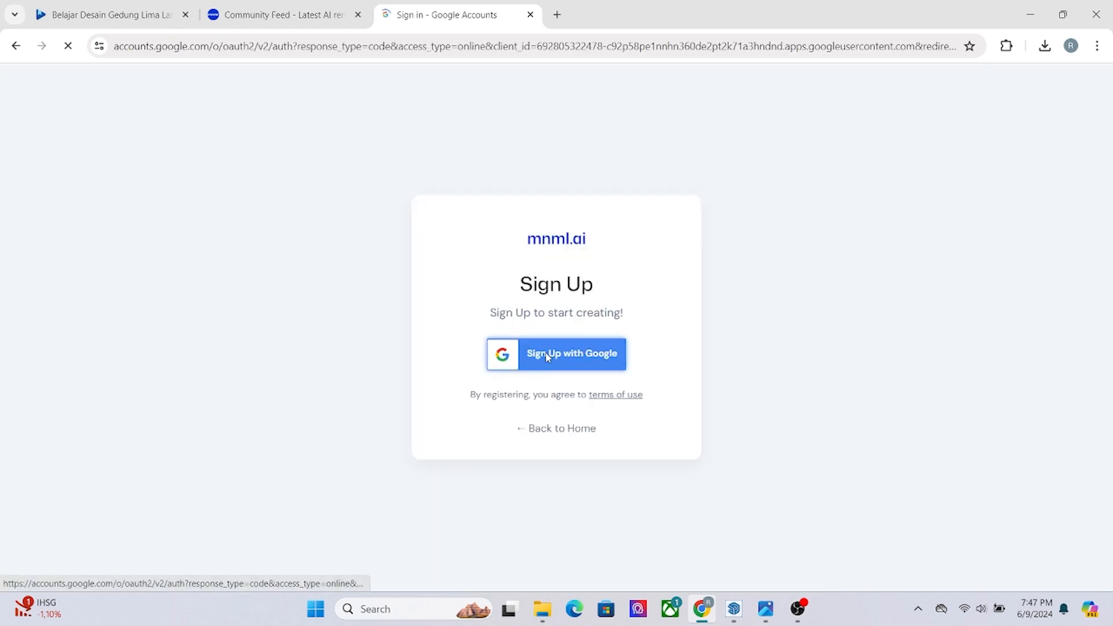
{"action": "left_click", "coordinate": [666, 270]}
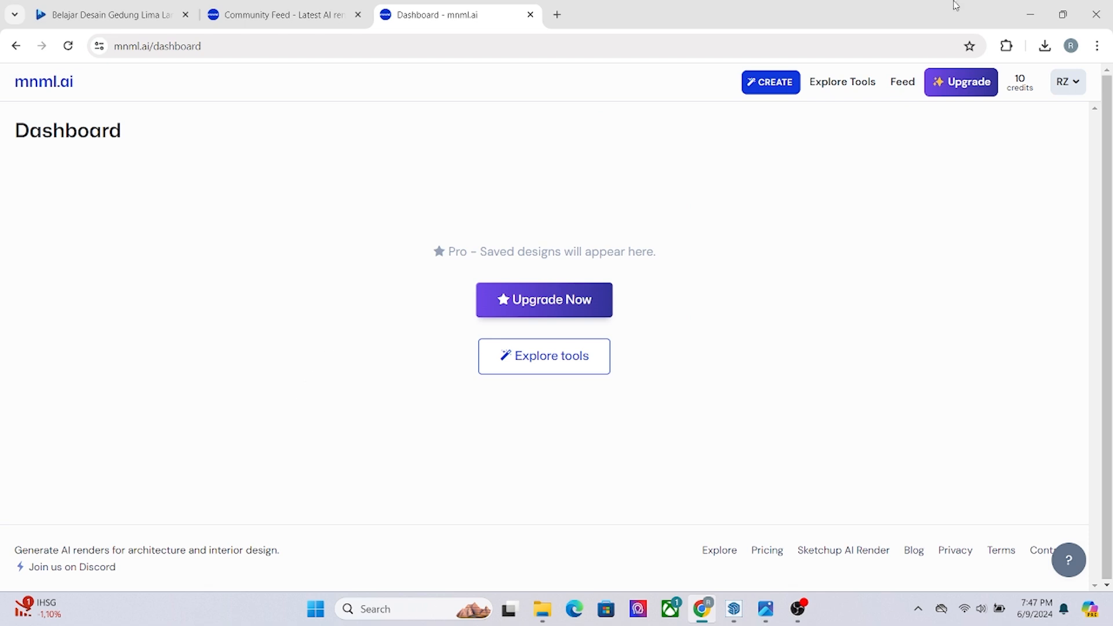
Browse the Architecture AI tools overview and launch the Exterior AI tool
{"action": "left_click", "coordinate": [776, 87]}
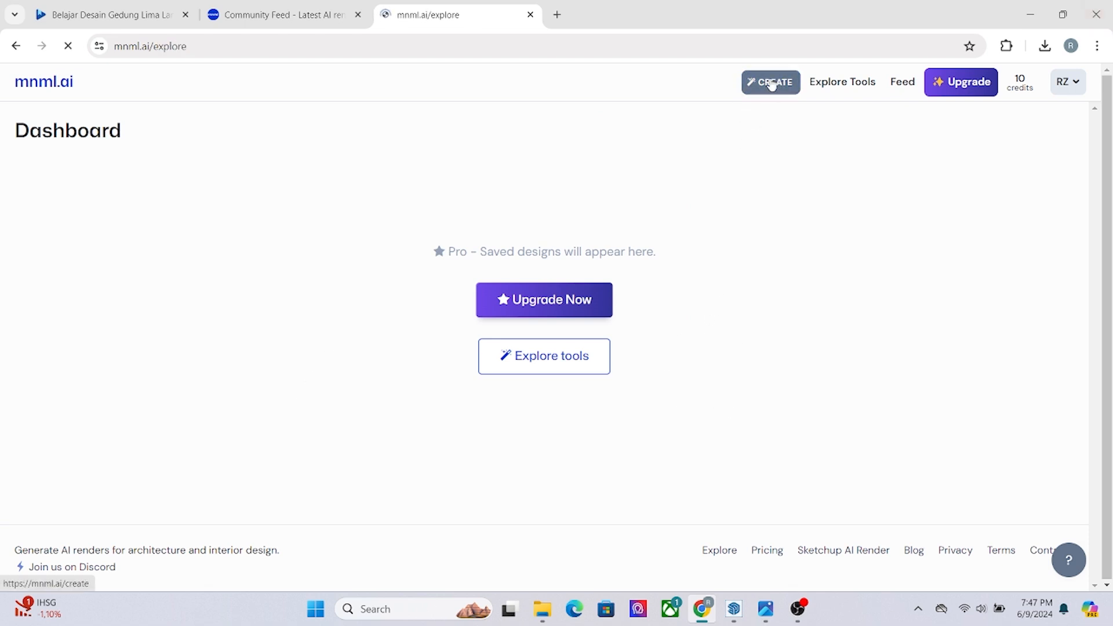
{"action": "scroll", "coordinate": [405, 281], "scroll_direction": "down", "scroll_amount": 3}
{"action": "scroll", "coordinate": [61, 295], "scroll_direction": "up", "scroll_amount": 3}
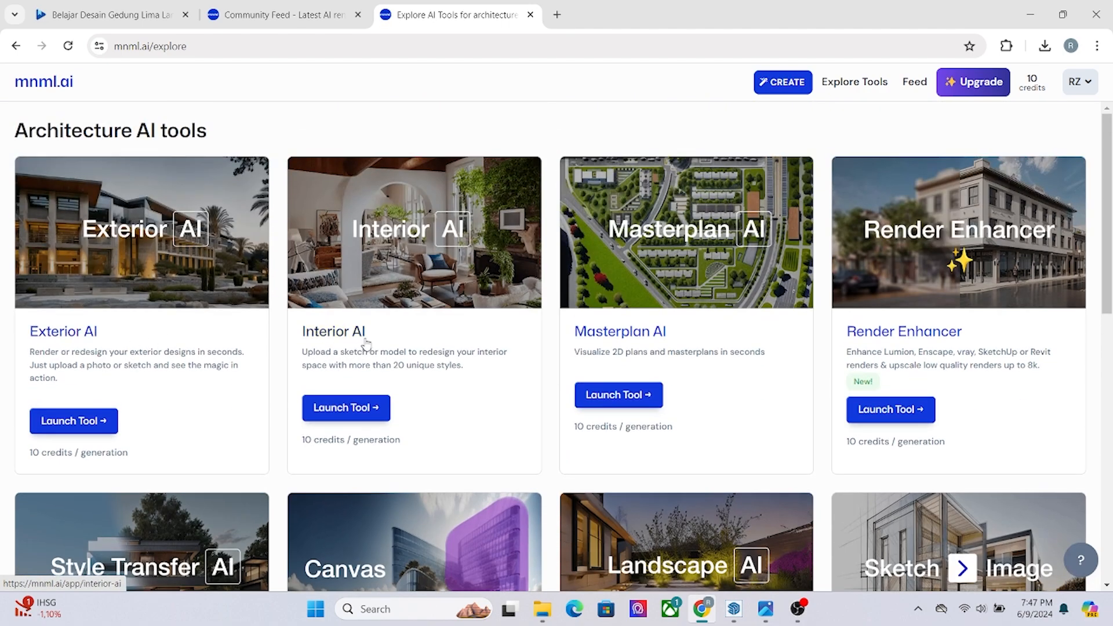
{"action": "scroll", "coordinate": [910, 337], "scroll_direction": "down", "scroll_amount": 5}
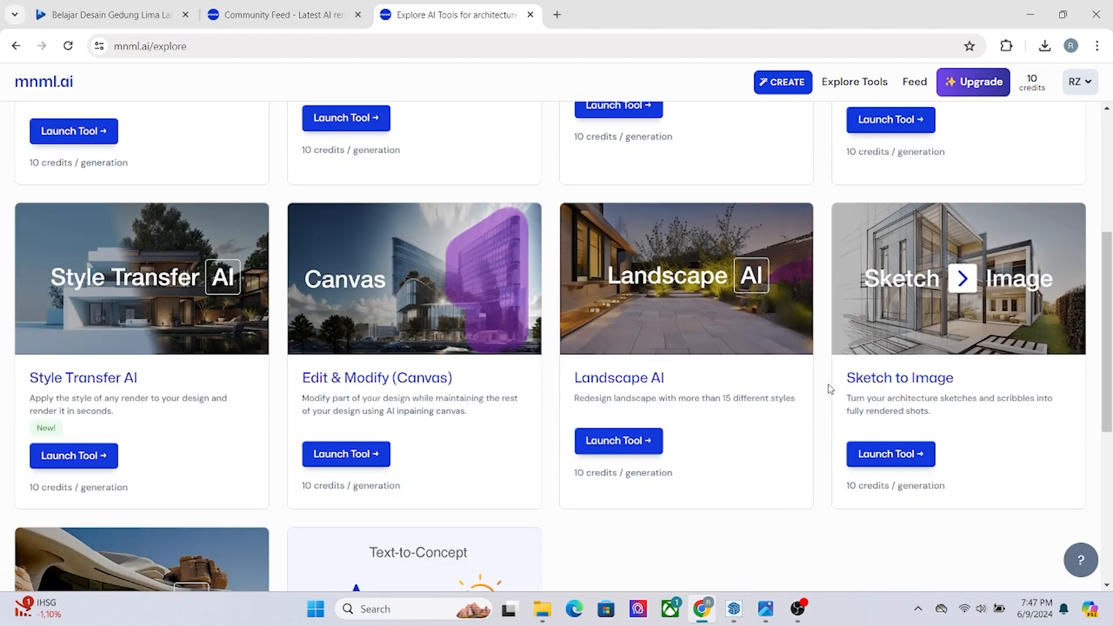
{"action": "scroll", "coordinate": [827, 386], "scroll_direction": "down", "scroll_amount": 4}
{"action": "scroll", "coordinate": [234, 394], "scroll_direction": "down", "scroll_amount": 3}
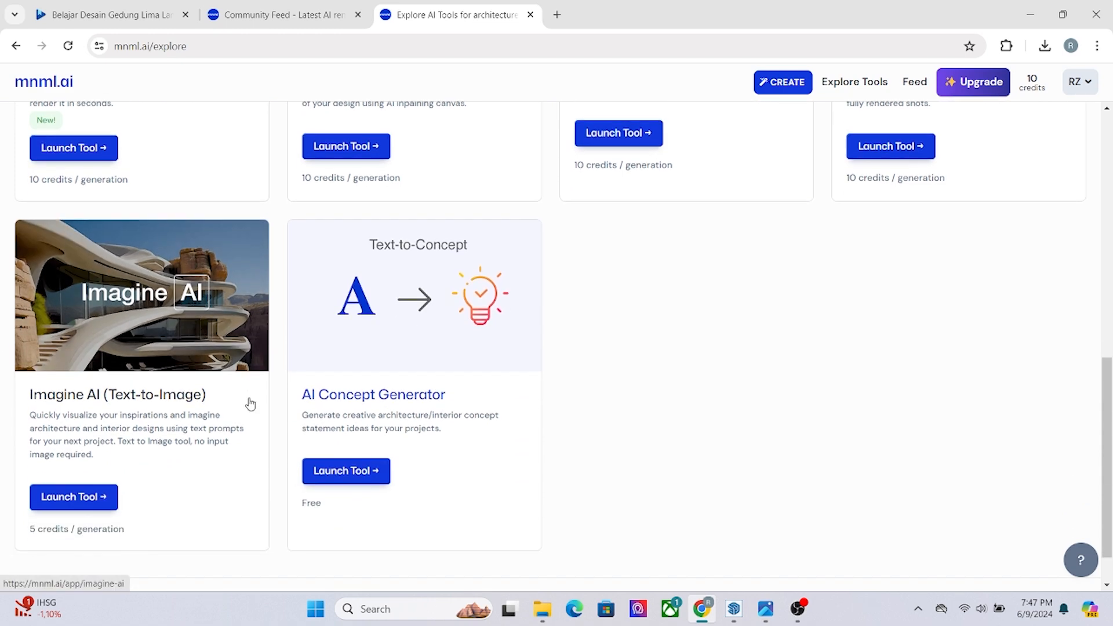
{"action": "scroll", "coordinate": [253, 407], "scroll_direction": "up", "scroll_amount": 12}
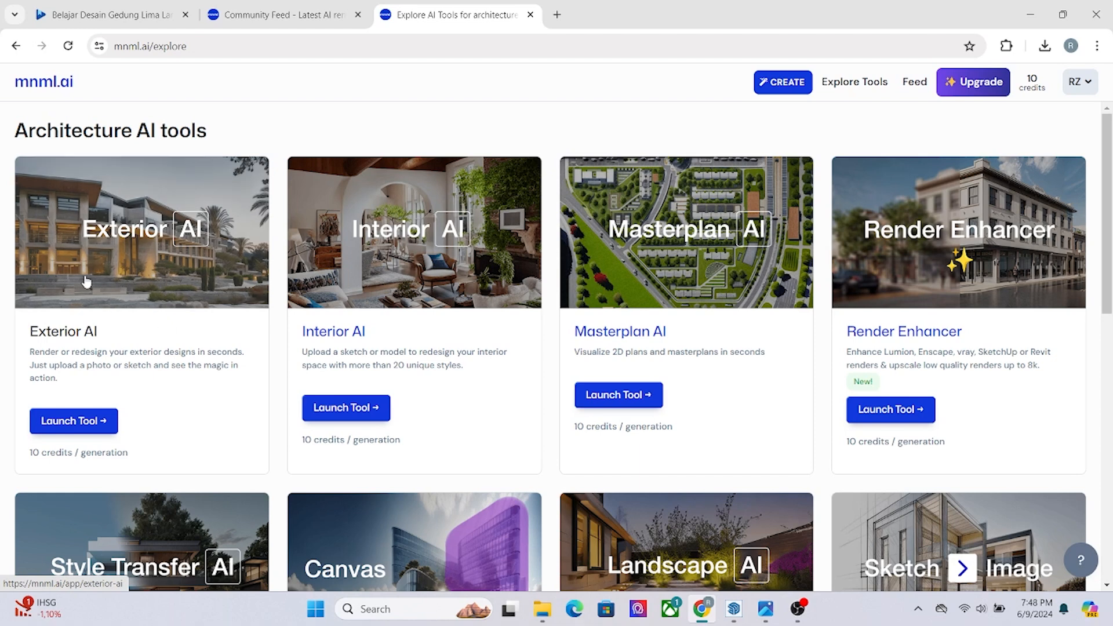
{"action": "left_click", "coordinate": [170, 271]}
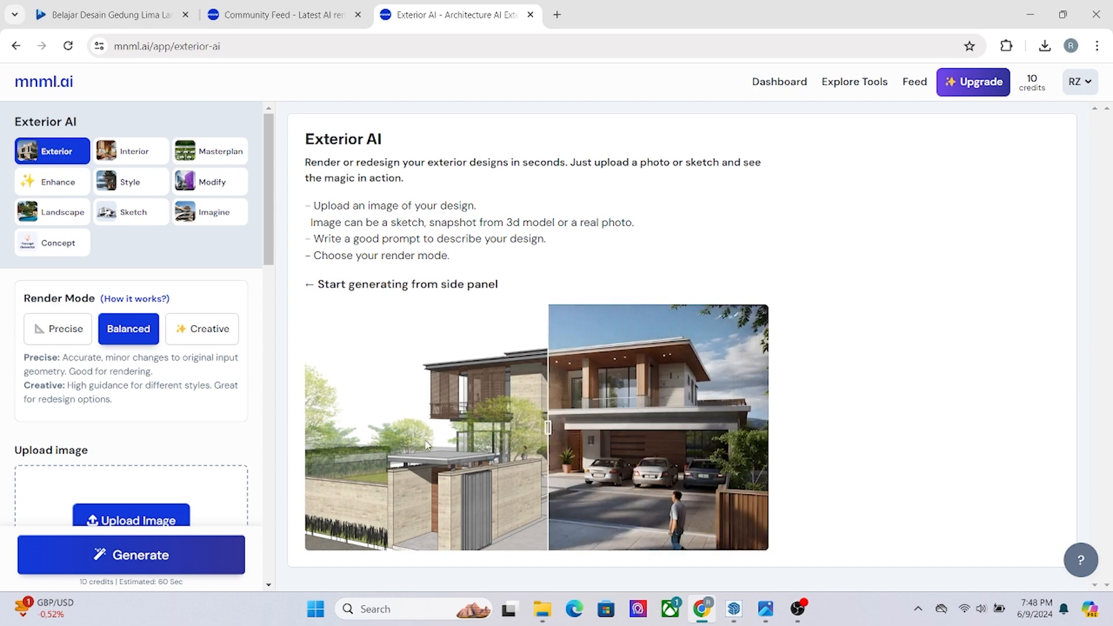
Upload the VIEW 2 image from the Downloads folder as the Exterior AI input image
{"action": "scroll", "coordinate": [162, 348], "scroll_direction": "down", "scroll_amount": 6}
{"action": "scroll", "coordinate": [162, 336], "scroll_direction": "up", "scroll_amount": 4}
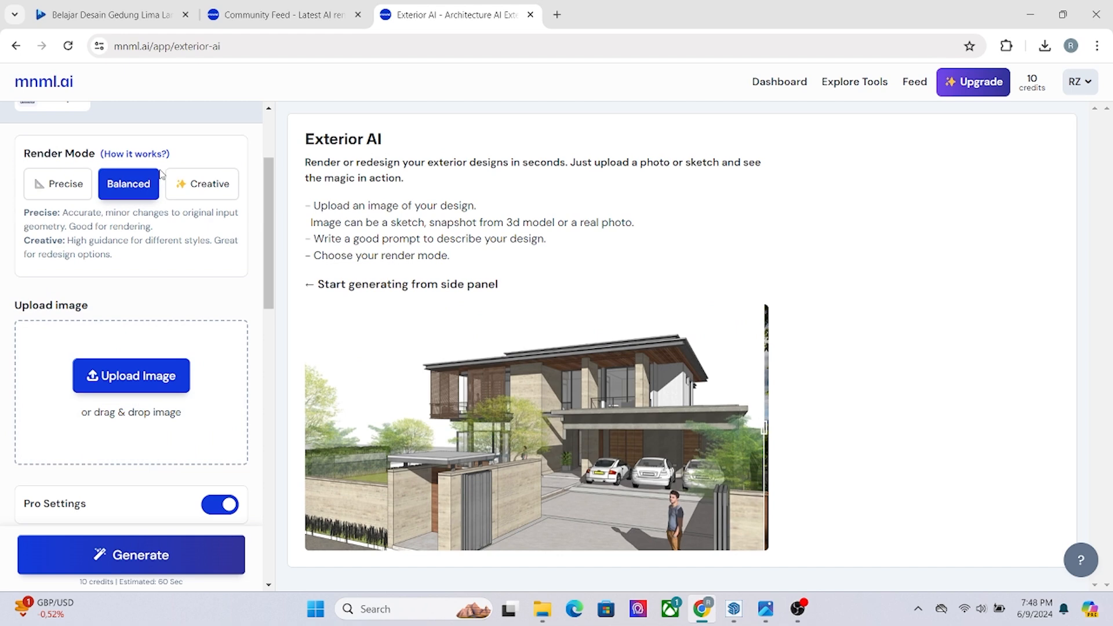
{"action": "scroll", "coordinate": [129, 350], "scroll_direction": "down", "scroll_amount": 3}
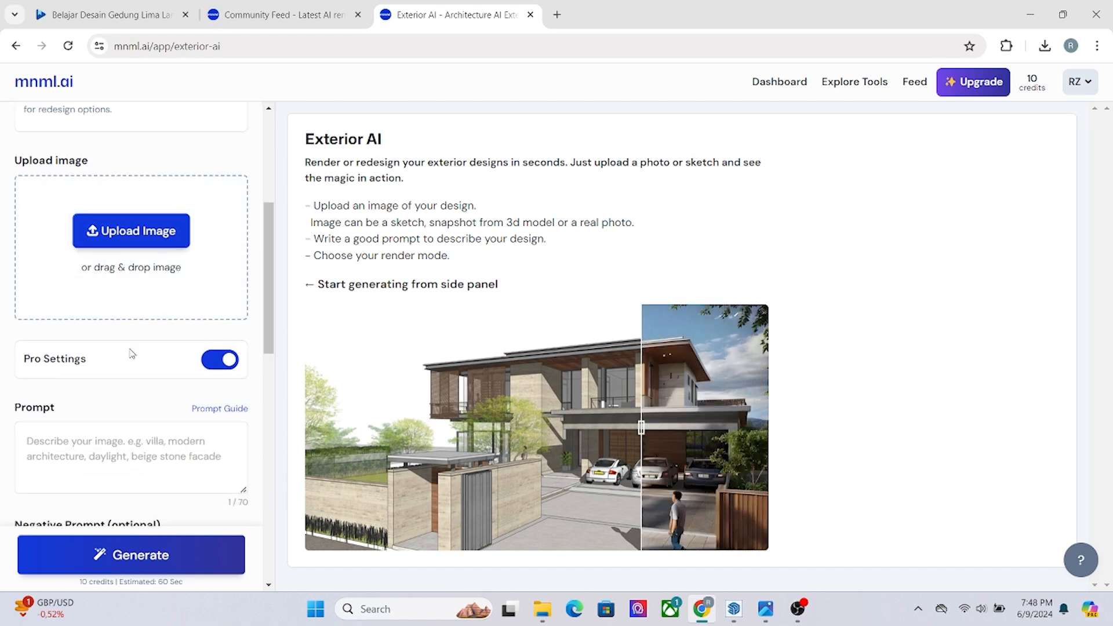
{"action": "left_click", "coordinate": [124, 239]}
{"action": "left_click", "coordinate": [170, 208]}
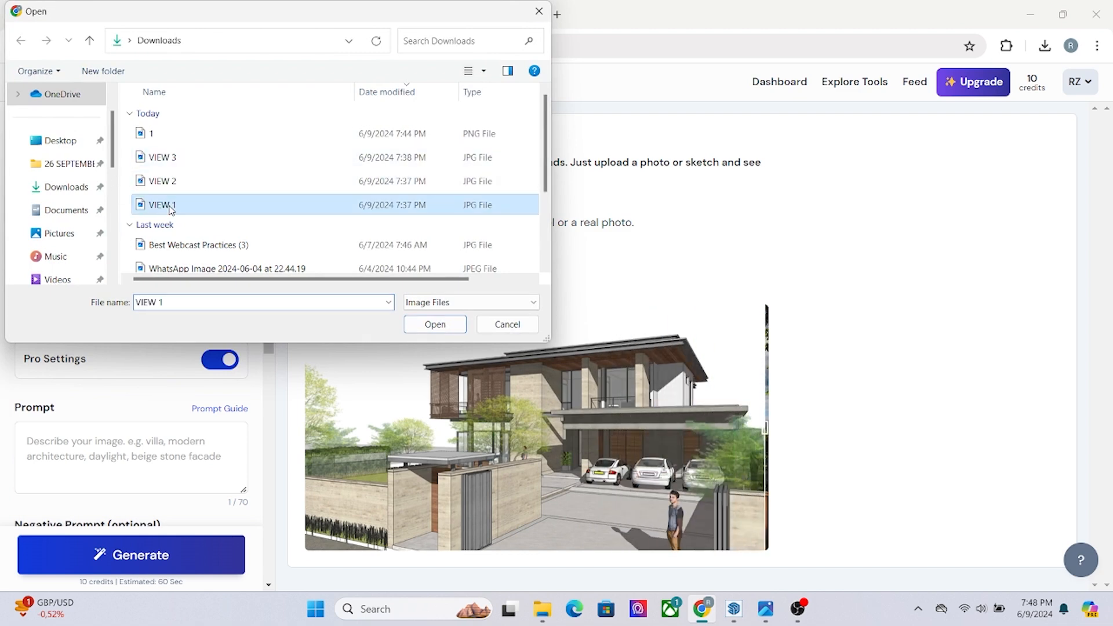
{"action": "left_click", "coordinate": [165, 182]}
{"action": "left_click", "coordinate": [435, 324]}
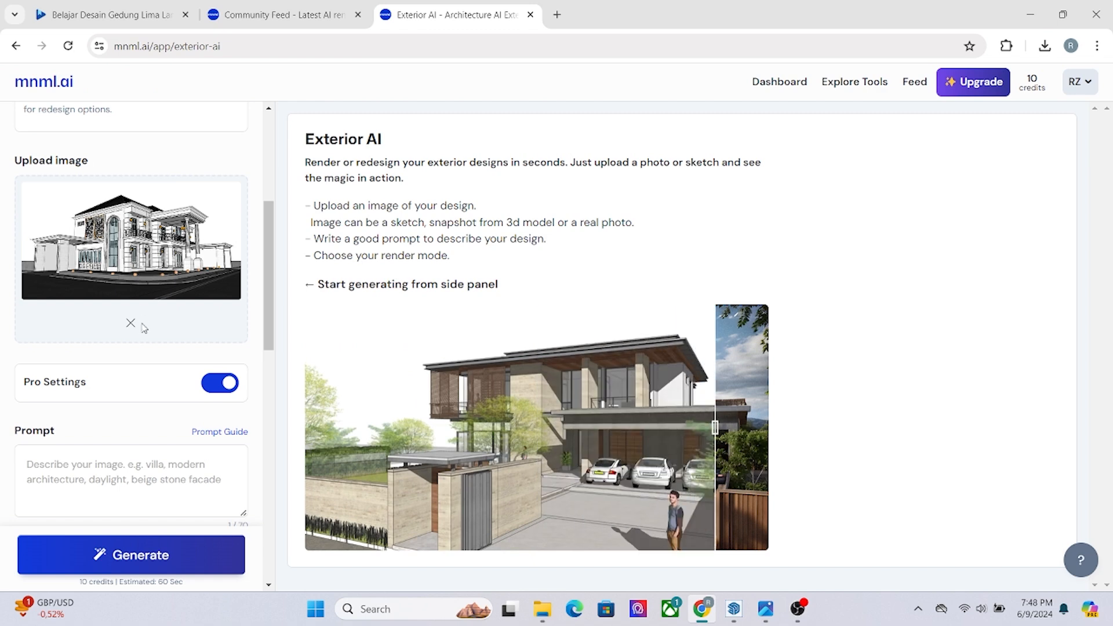
Review the prompt and render mode settings, and set the AI Enhancer strength to 7 with the enhancer enabled
{"action": "scroll", "coordinate": [144, 328], "scroll_direction": "down", "scroll_amount": 3}
{"action": "scroll", "coordinate": [74, 284], "scroll_direction": "up", "scroll_amount": 1}
{"action": "left_click", "coordinate": [65, 329]}
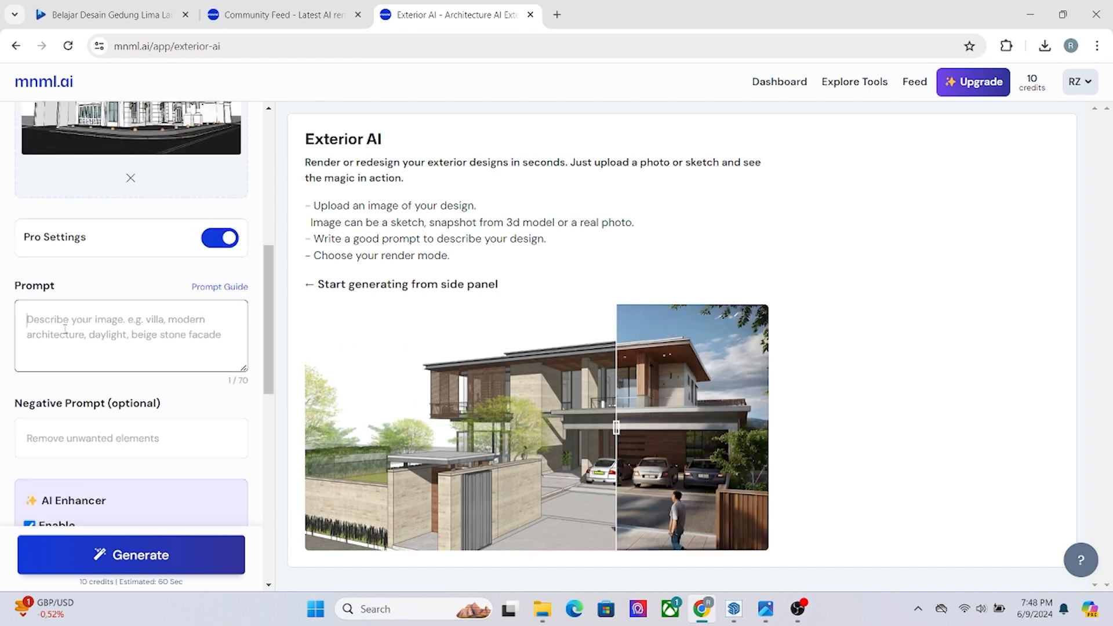
{"action": "scroll", "coordinate": [110, 429], "scroll_direction": "down", "scroll_amount": 3}
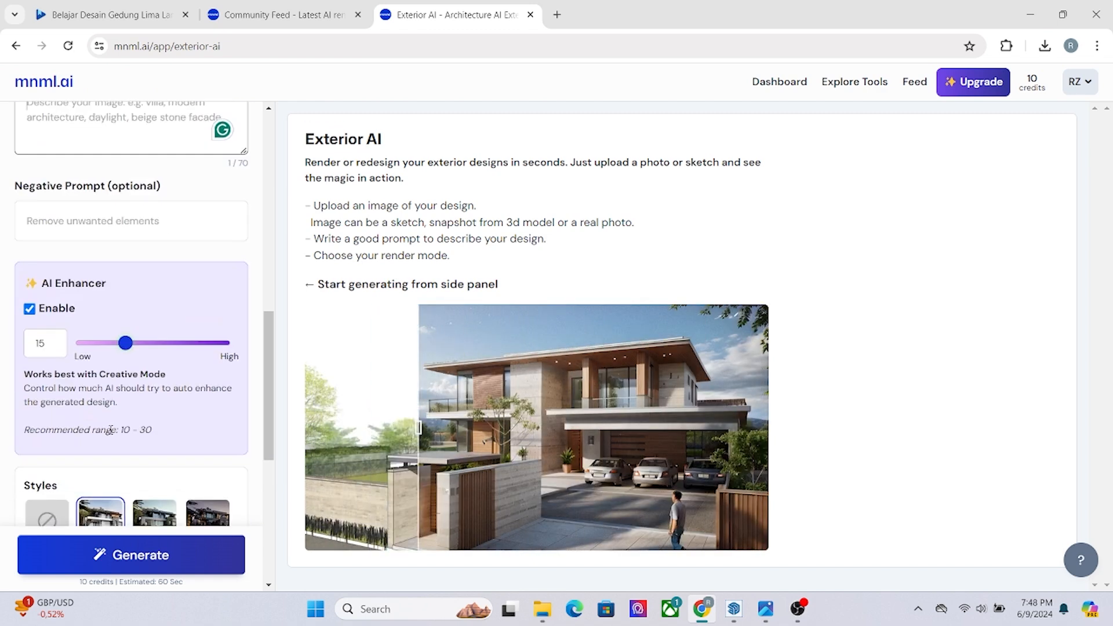
{"action": "scroll", "coordinate": [129, 290], "scroll_direction": "up", "scroll_amount": 8}
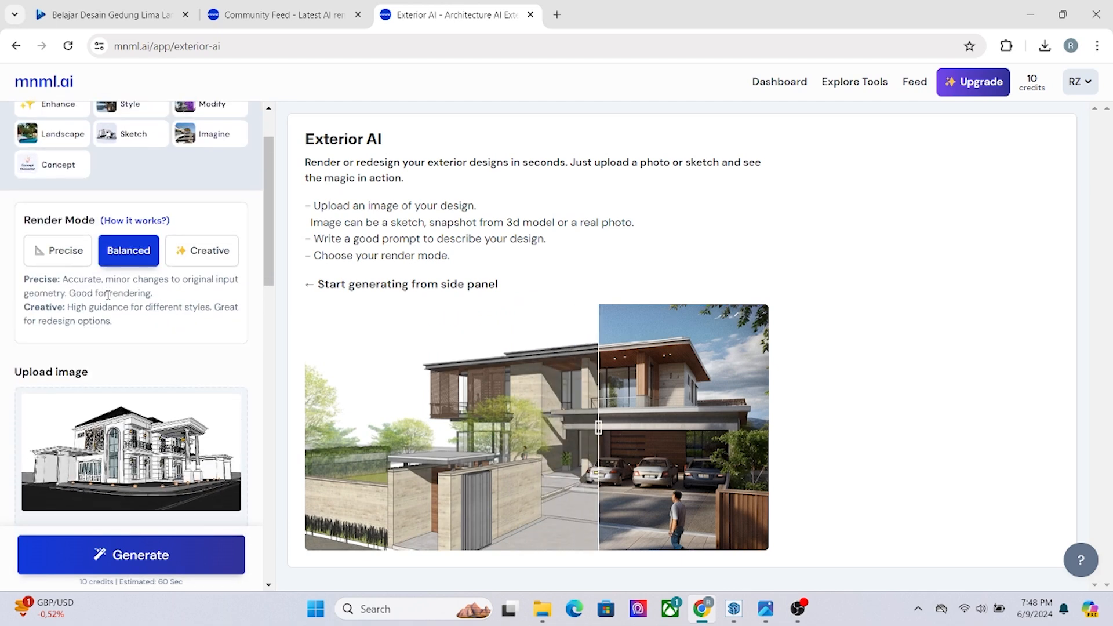
{"action": "scroll", "coordinate": [108, 295], "scroll_direction": "down", "scroll_amount": 7}
{"action": "left_click_drag", "start_coordinate": [50, 343], "coordinate": [28, 336]}
{"action": "type", "text": "7"}
{"action": "left_click", "coordinate": [161, 314]}
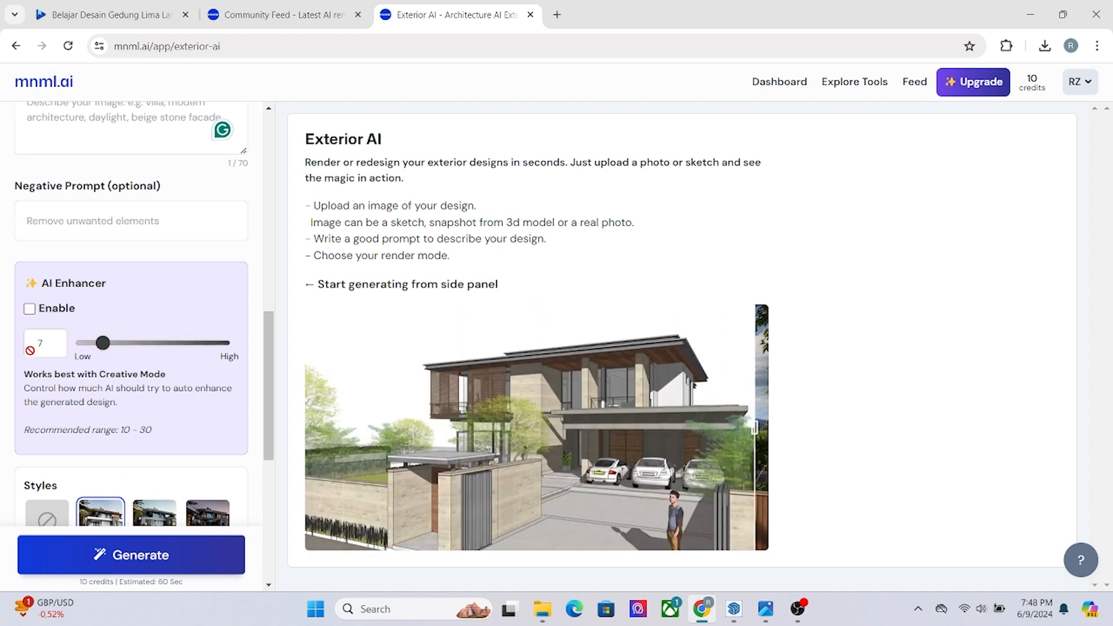
{"action": "left_click", "coordinate": [30, 312]}
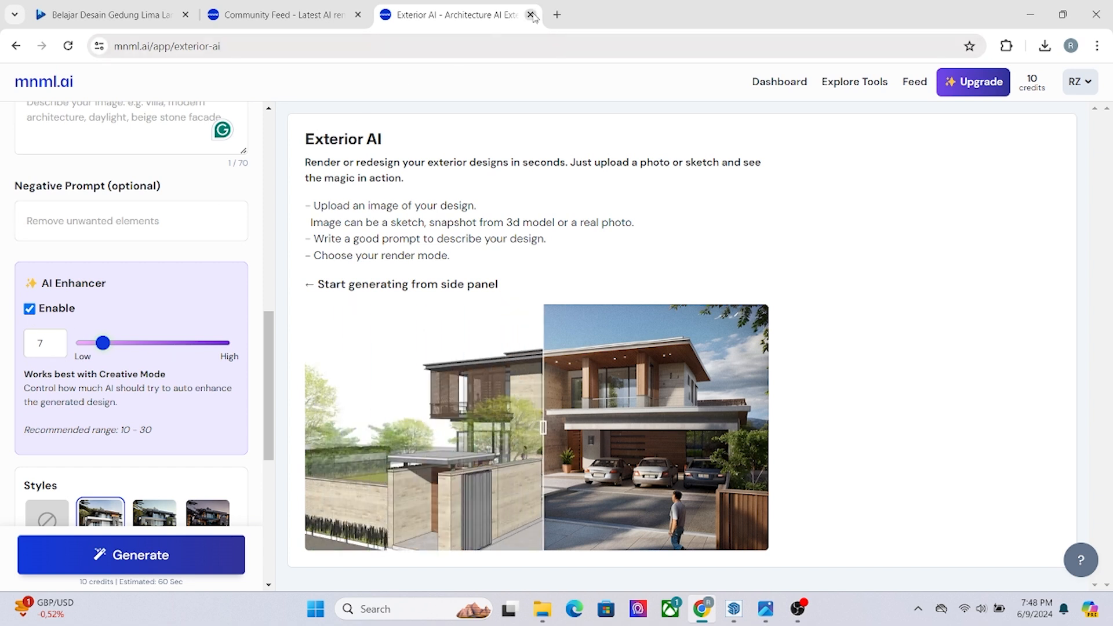
Open ChatGPT in a new browser tab and return to the Exterior AI page
{"action": "left_click", "coordinate": [557, 15]}
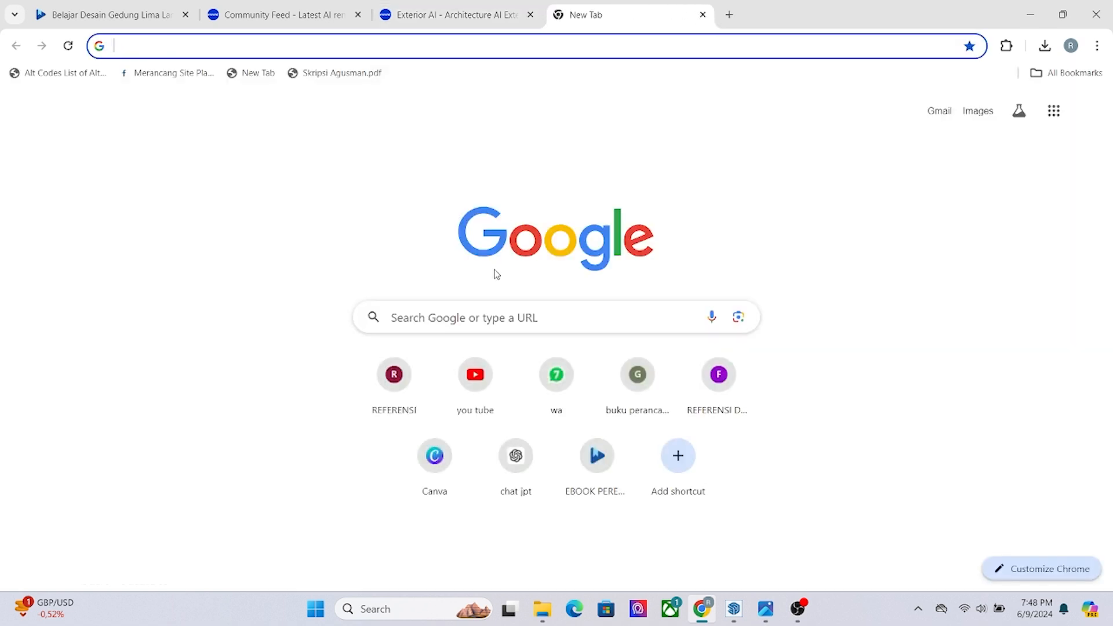
{"action": "left_click", "coordinate": [529, 467]}
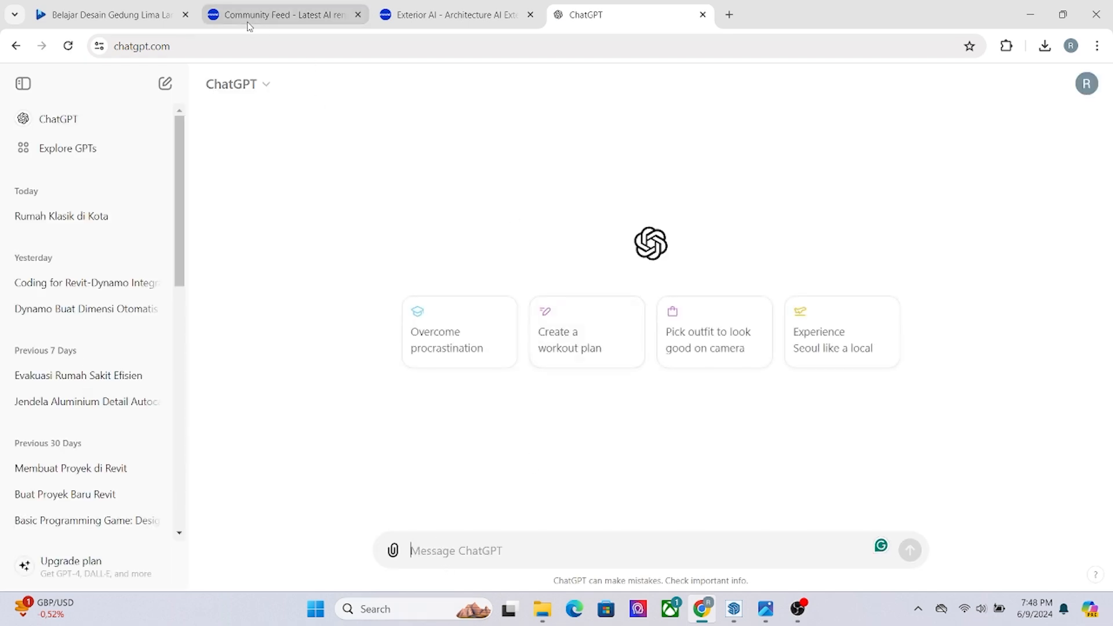
{"action": "left_click", "coordinate": [284, 7]}
{"action": "left_click", "coordinate": [441, 15]}
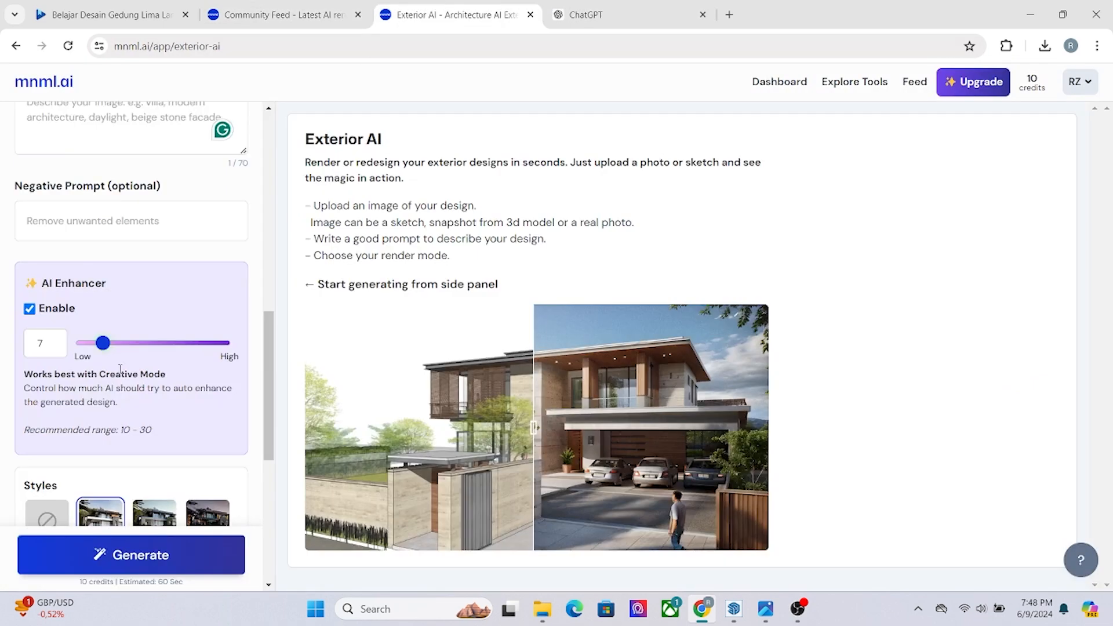
Ask ChatGPT "Buatkan saya deskrip suasan lokasi untuk rumah clasic yang berada di pinggiran pantai"
{"action": "scroll", "coordinate": [22, 330], "scroll_direction": "up", "scroll_amount": 5}
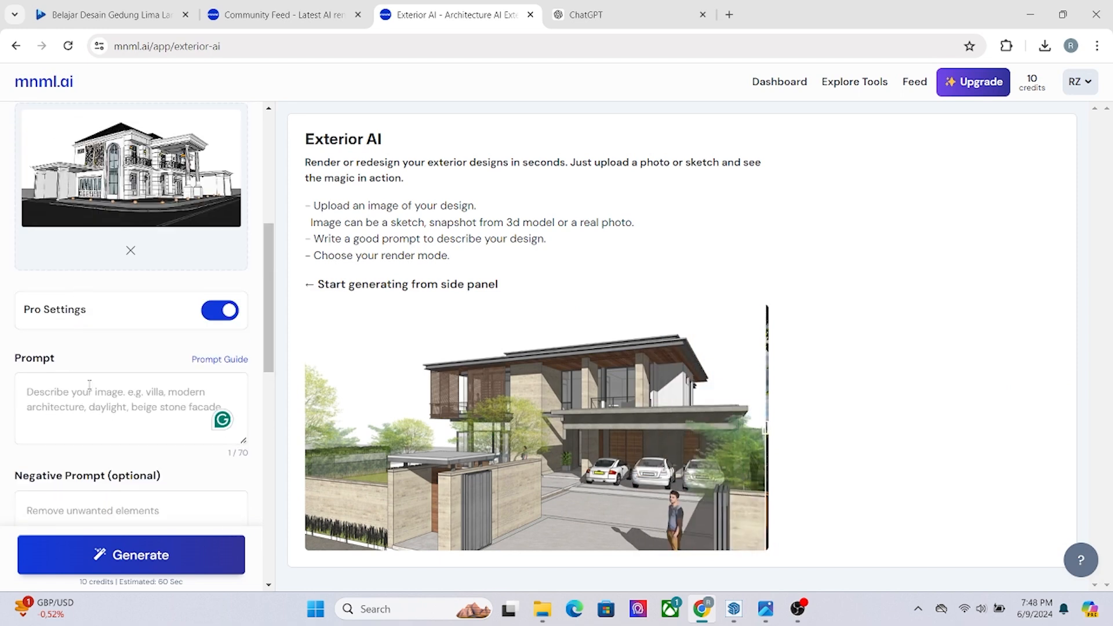
{"action": "key", "text": "ctrl+Tab"}
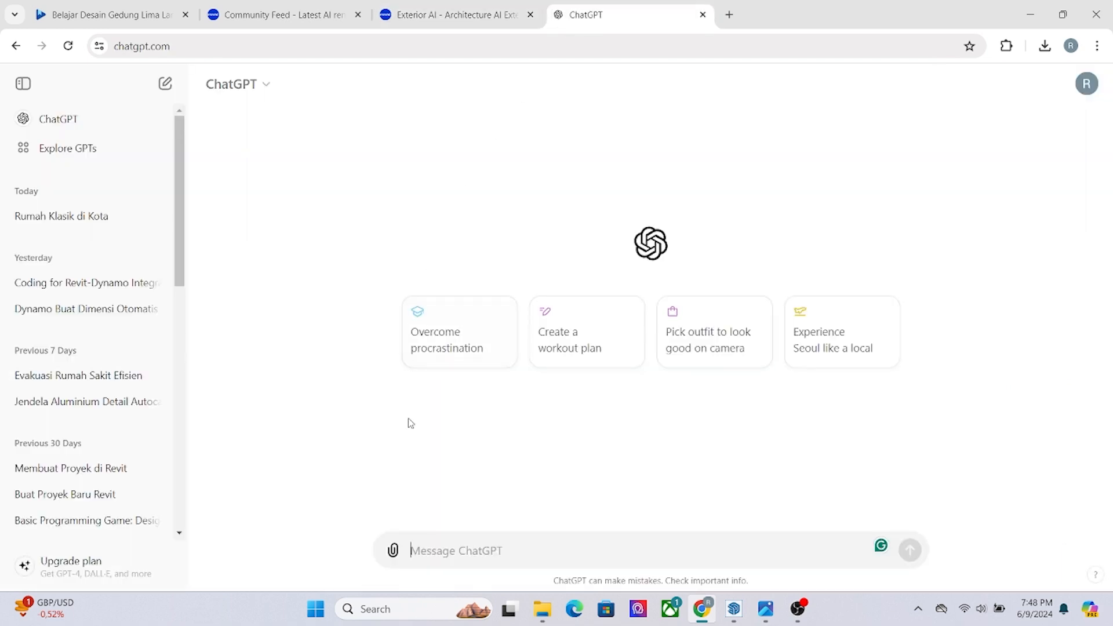
{"action": "type", "text": "DESKRIPSI"}
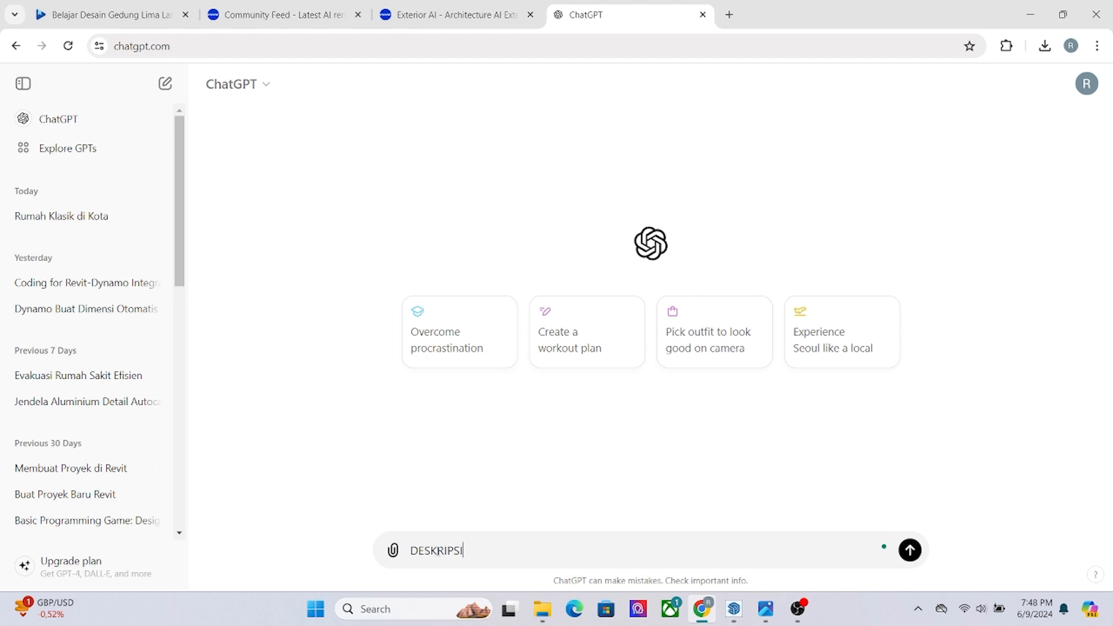
{"action": "key", "text": "BackSpace"}
{"action": "key", "text": "BackSpace"}
{"action": "key", "text": "BackSpace"}
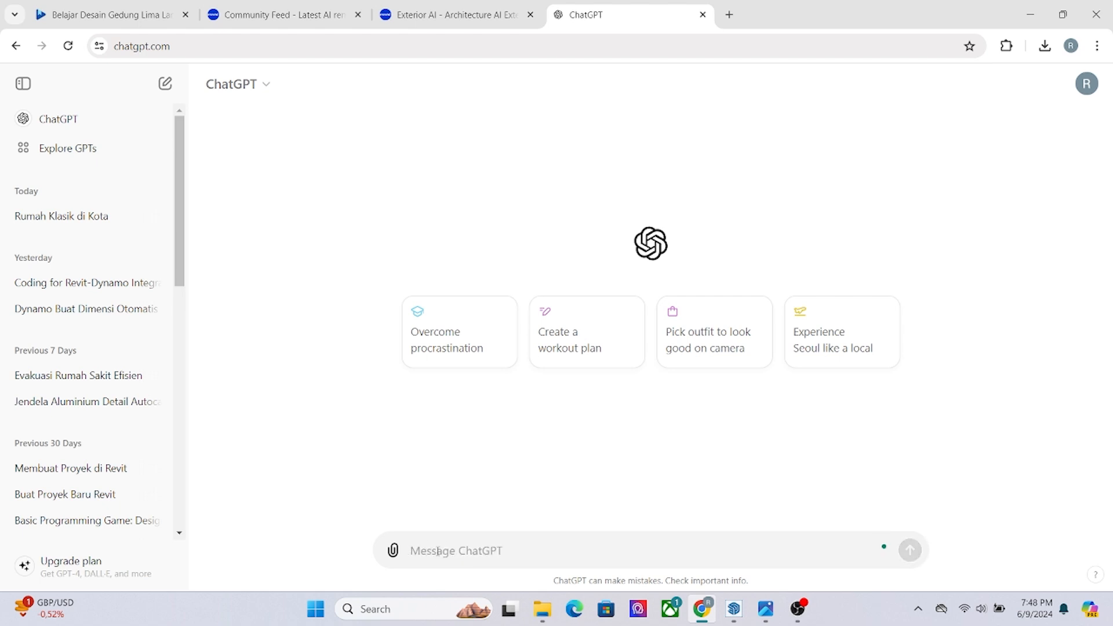
{"action": "type", "text": "BUA"}
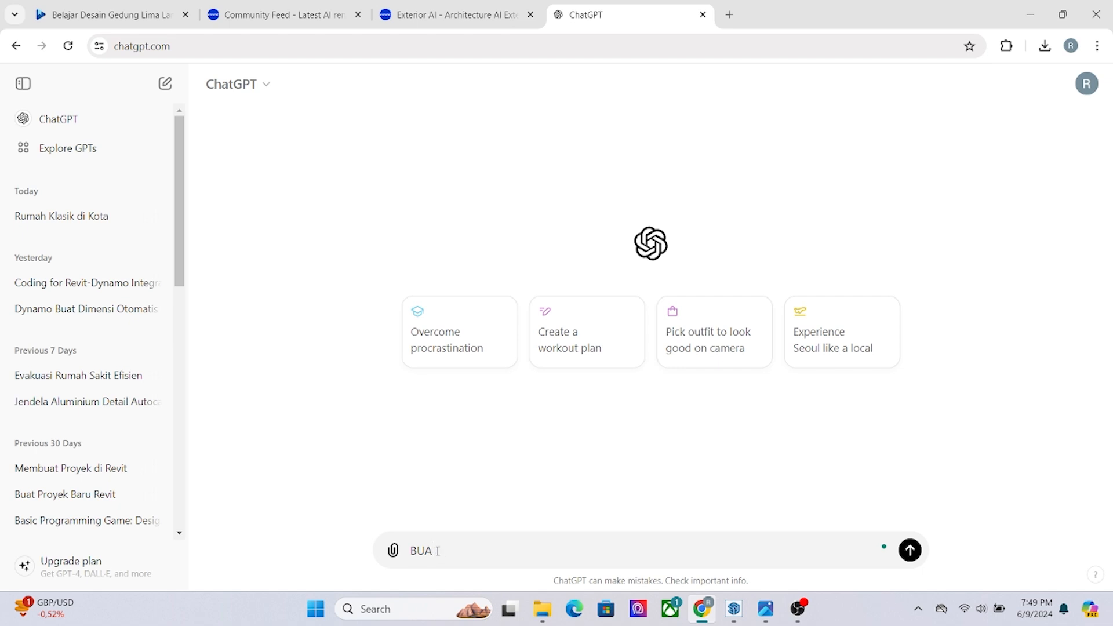
{"action": "type", "text": "ua"}
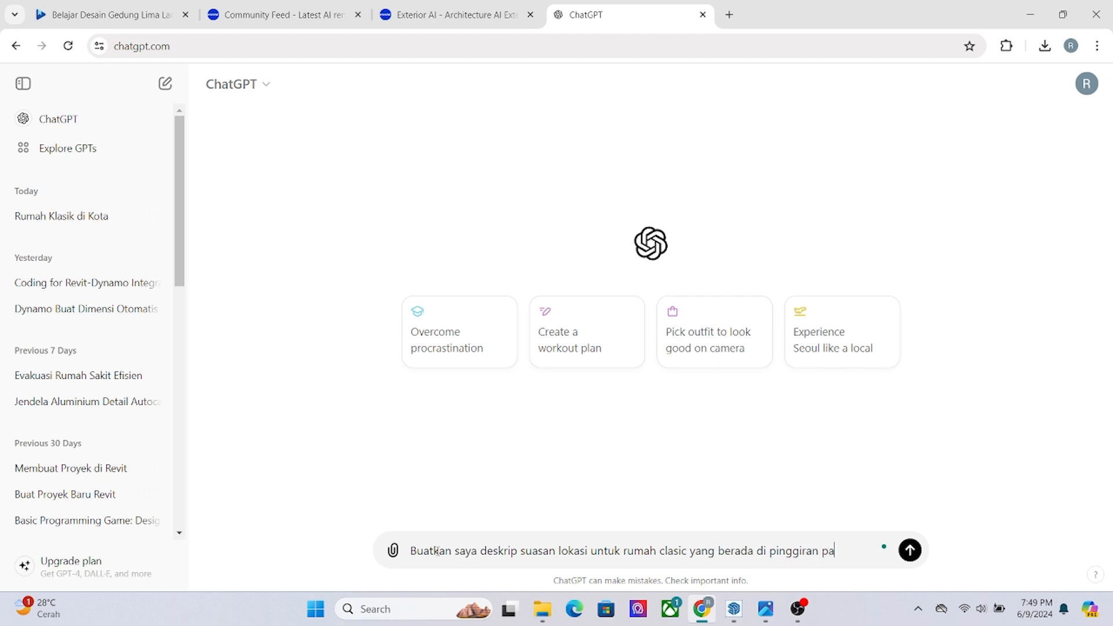
{"action": "key", "text": "Return"}
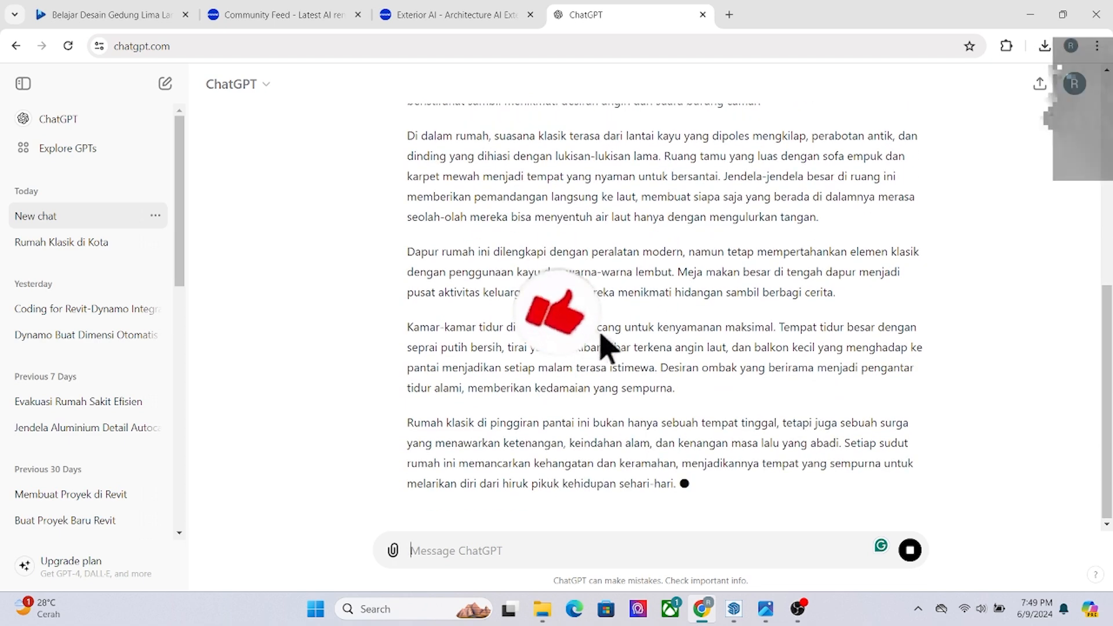
Copy the first two paragraphs of ChatGPT's beachside classic house description
{"action": "scroll", "coordinate": [561, 330], "scroll_direction": "up", "scroll_amount": 10}
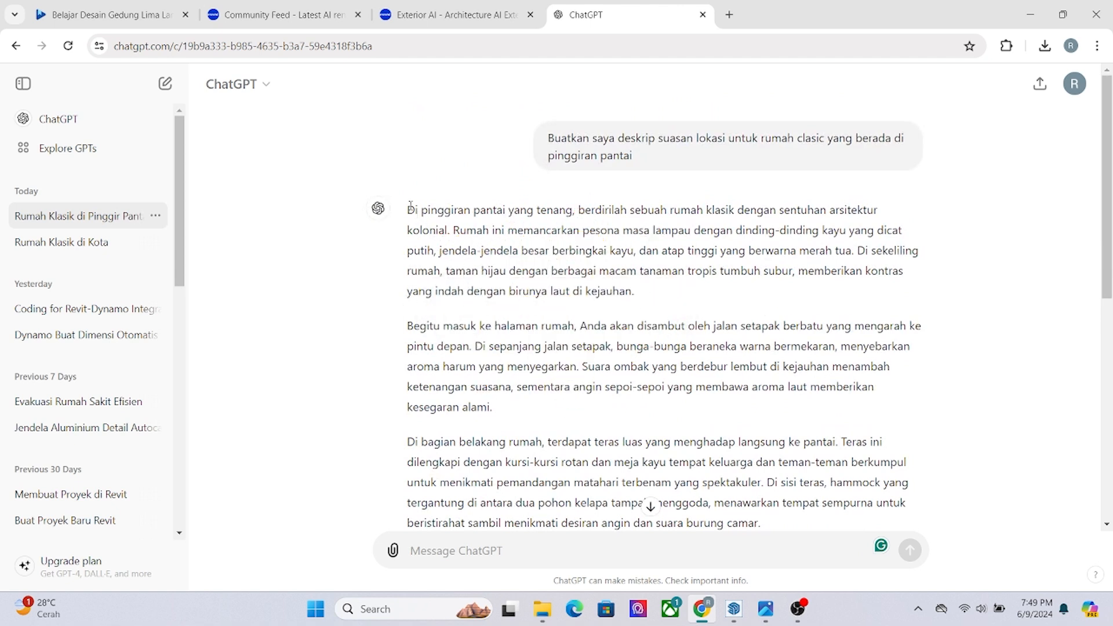
{"action": "left_click_drag", "start_coordinate": [409, 204], "coordinate": [587, 307]}
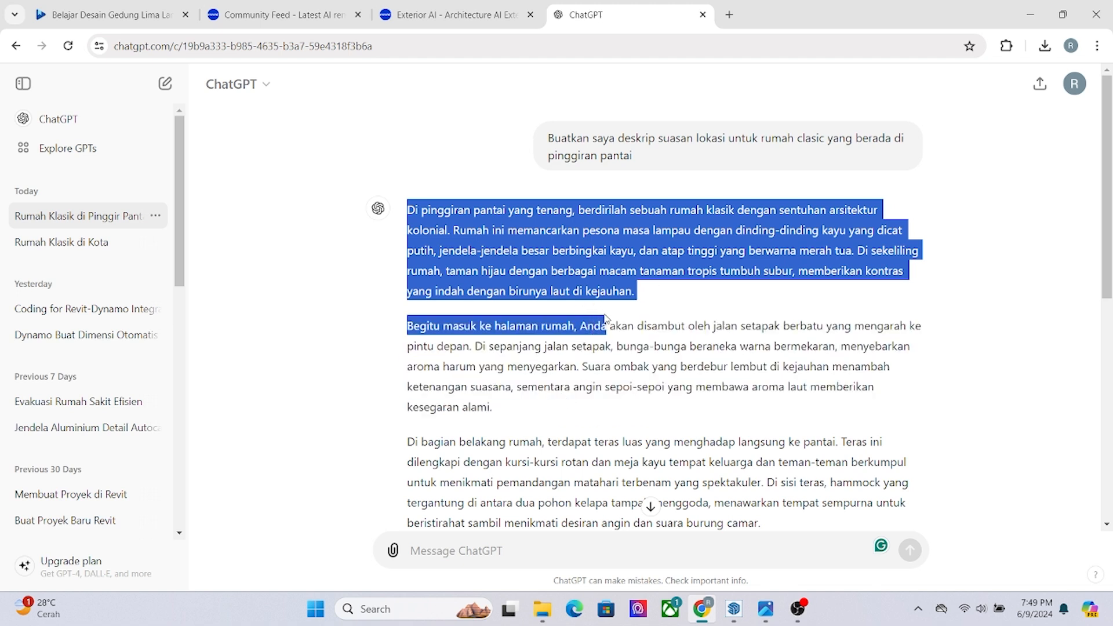
{"action": "left_click_drag", "start_coordinate": [605, 317], "coordinate": [550, 406]}
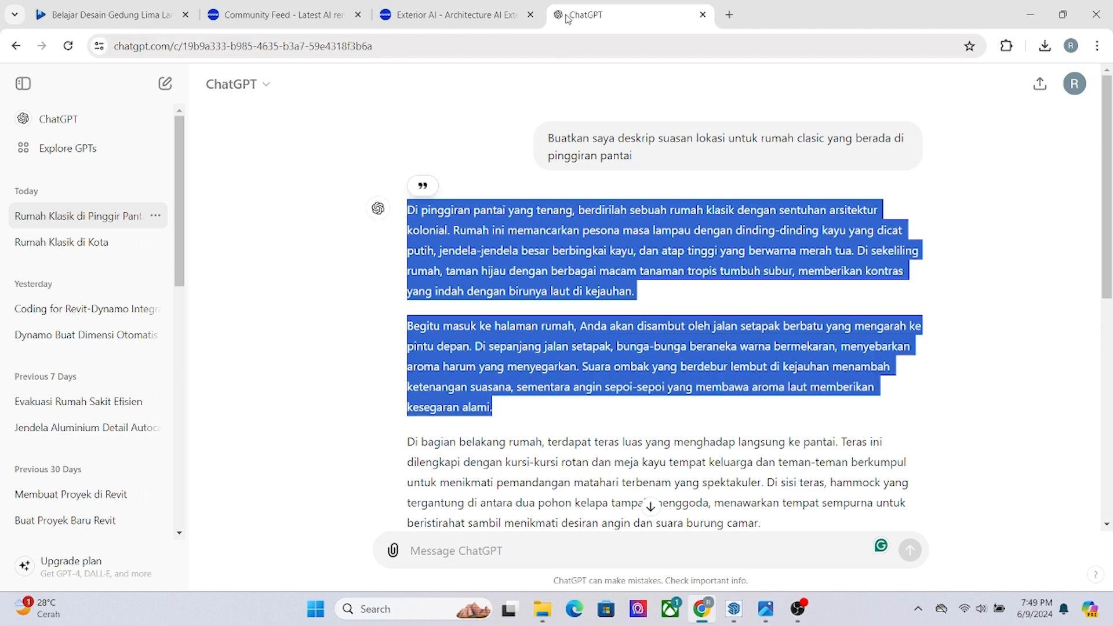
{"action": "left_click", "coordinate": [452, 14]}
Search Google for translate in a new browser tab and translate the copied Indonesian description into English
{"action": "left_click", "coordinate": [729, 15]}
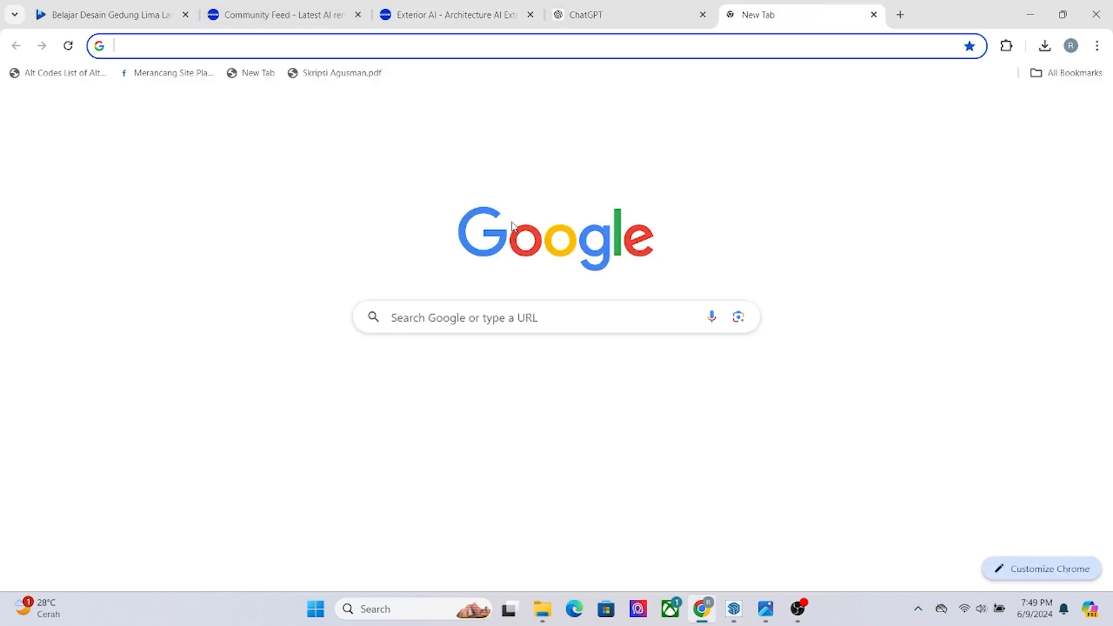
{"action": "left_click", "coordinate": [475, 316]}
{"action": "type", "text": "trna"}
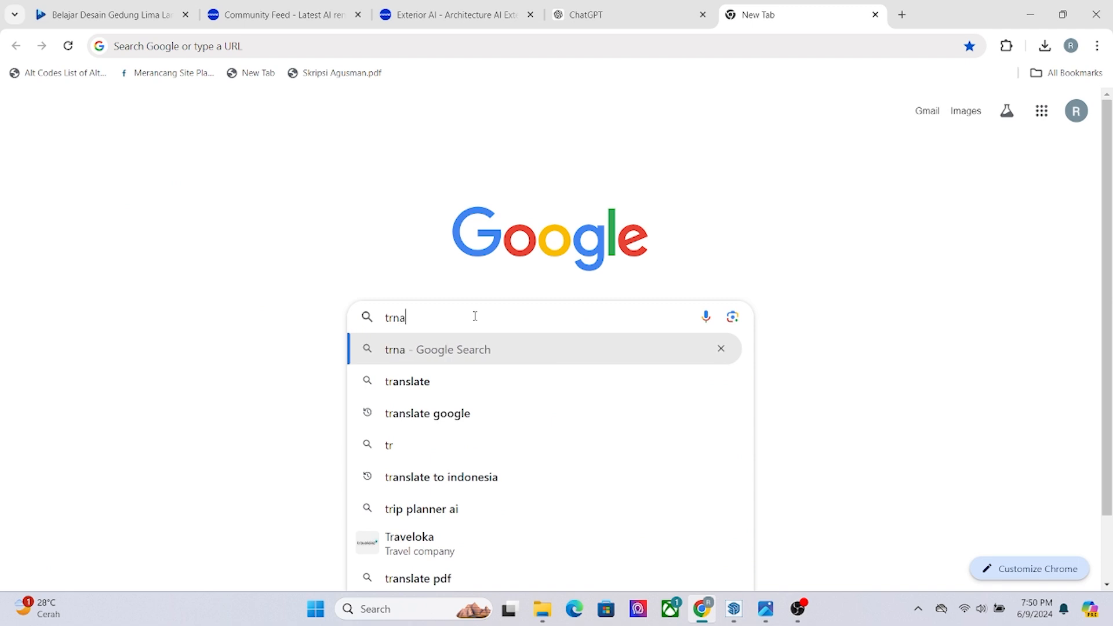
{"action": "left_click", "coordinate": [421, 385]}
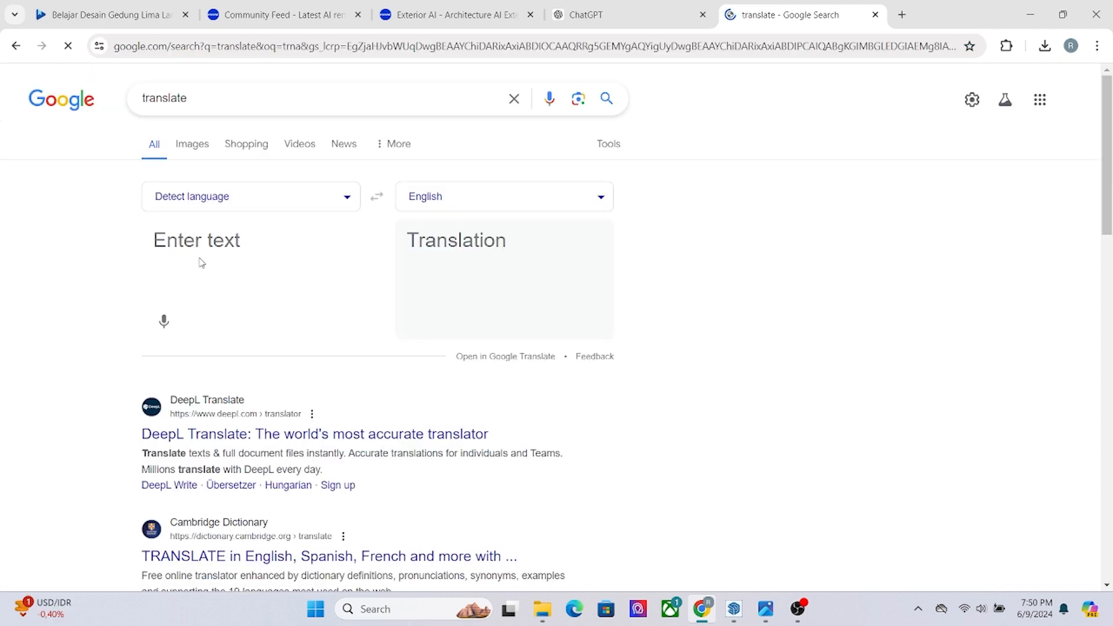
{"action": "key", "text": "ctrl+v"}
{"action": "left_click", "coordinate": [502, 197]}
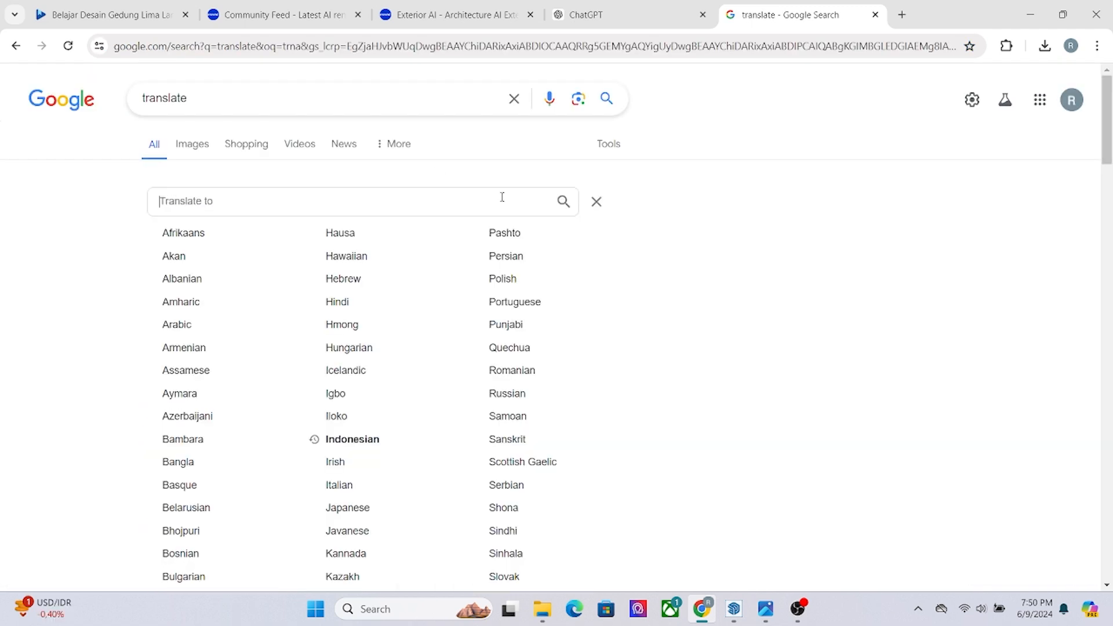
{"action": "left_click", "coordinate": [598, 204]}
Copy the full English translation and paste it as the Exterior AI prompt
{"action": "key", "text": "ctrl+a"}
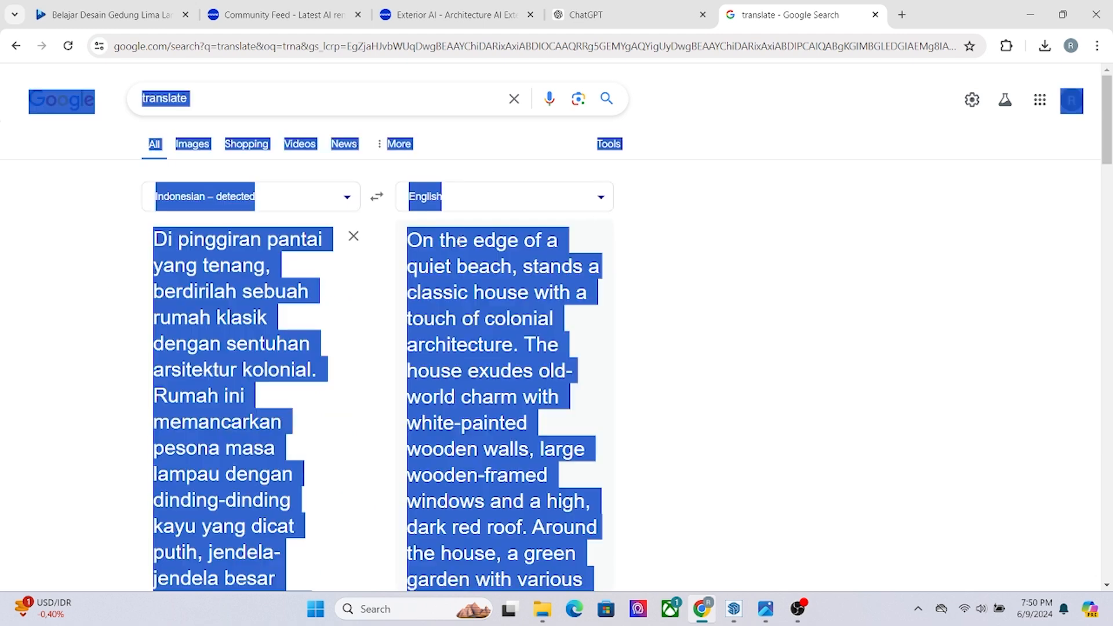
{"action": "left_click", "coordinate": [419, 243]}
{"action": "left_click_drag", "start_coordinate": [427, 359], "coordinate": [507, 510]}
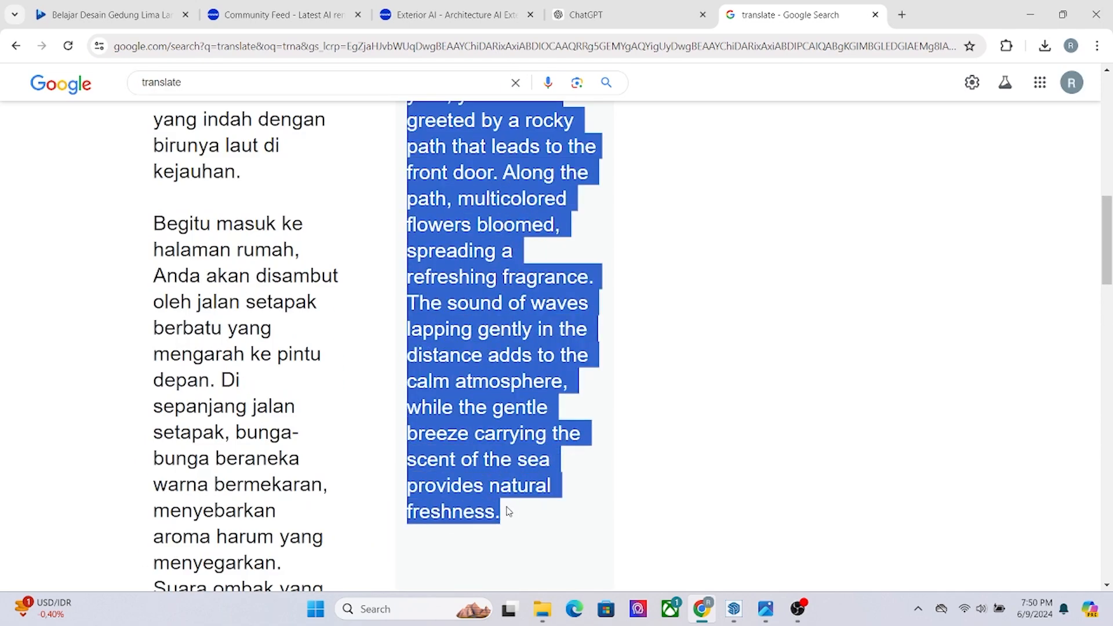
{"action": "left_click", "coordinate": [452, 14]}
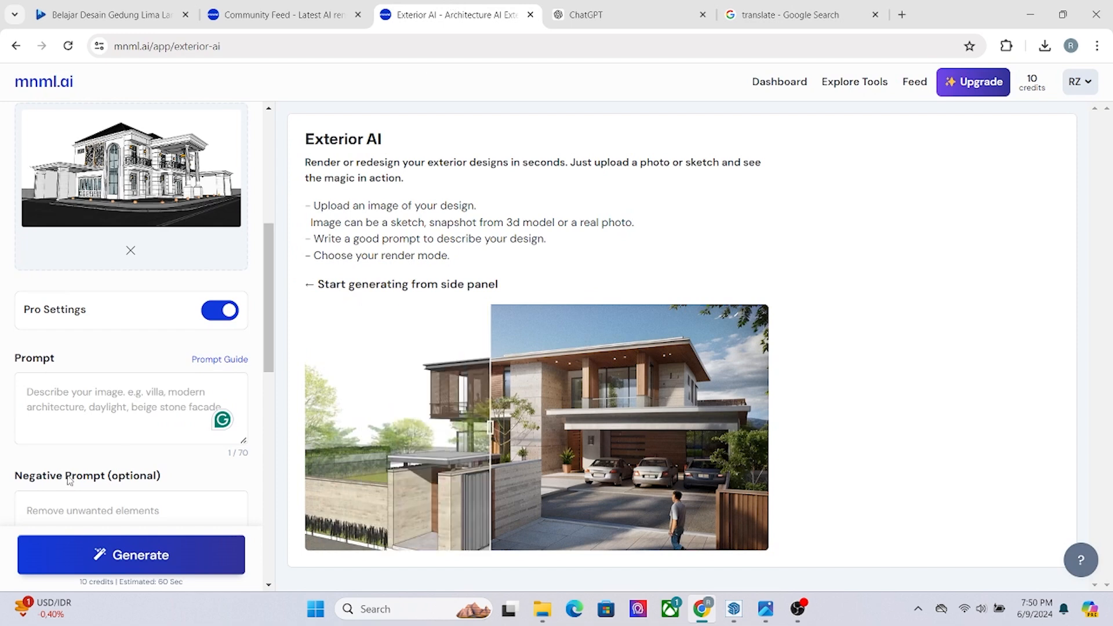
{"action": "left_click", "coordinate": [37, 417]}
{"action": "key", "text": "ctrl+v"}
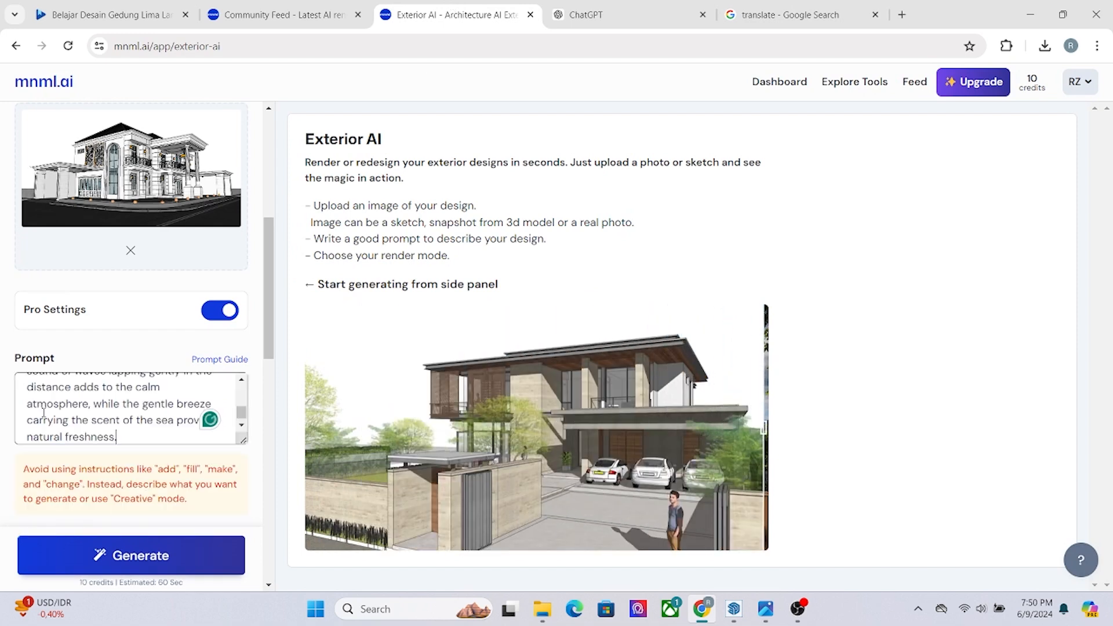
{"action": "left_click_drag", "start_coordinate": [119, 436], "coordinate": [8, 396]}
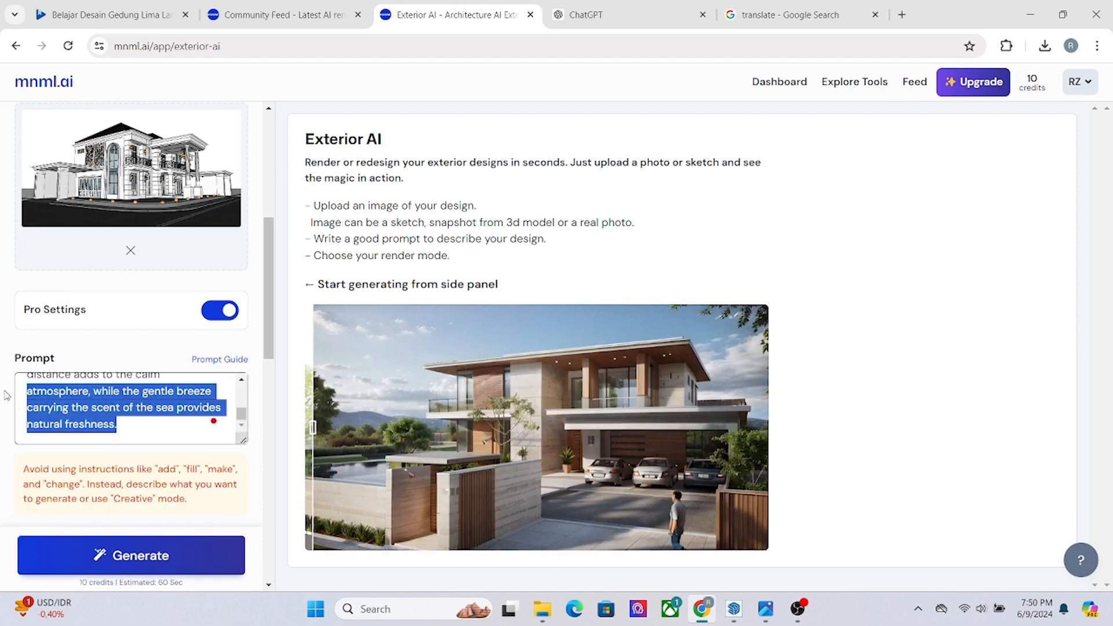
{"action": "scroll", "coordinate": [8, 397], "scroll_direction": "up", "scroll_amount": 3}
{"action": "scroll", "coordinate": [35, 406], "scroll_direction": "down", "scroll_amount": 1}
{"action": "scroll", "coordinate": [51, 409], "scroll_direction": "down", "scroll_amount": 3}
Return to the translation and copy only the first English paragraph, ending with "the blue sea in the distance."
{"action": "left_click", "coordinate": [800, 14]}
{"action": "scroll", "coordinate": [497, 255], "scroll_direction": "up", "scroll_amount": 6}
{"action": "left_click", "coordinate": [498, 255]}
{"action": "scroll", "coordinate": [497, 255], "scroll_direction": "up", "scroll_amount": 7}
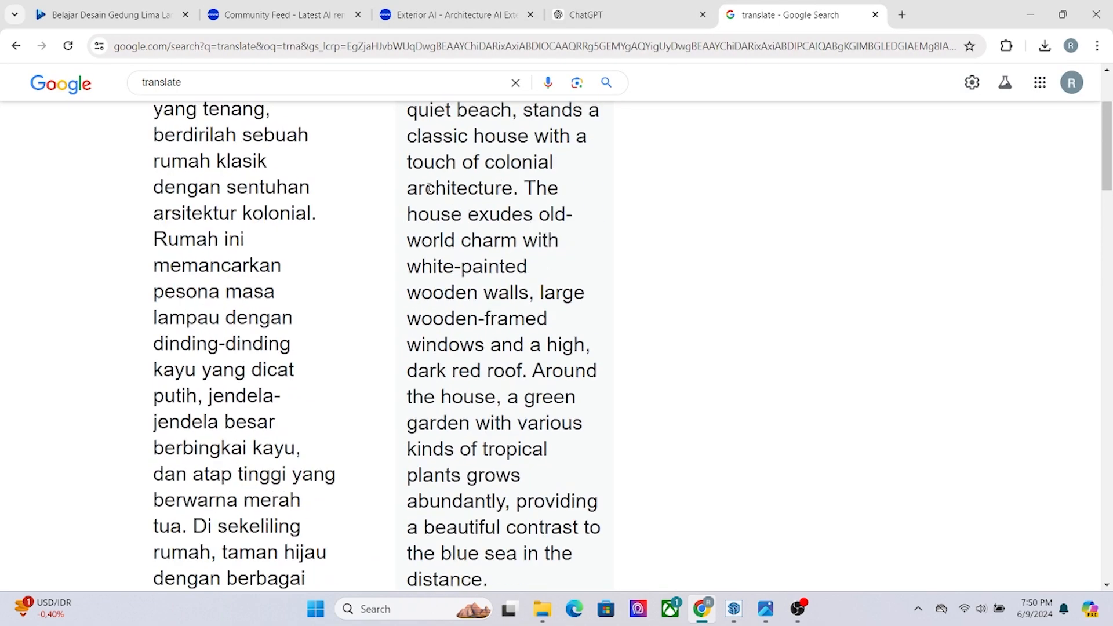
{"action": "left_click_drag", "start_coordinate": [408, 240], "coordinate": [488, 339]}
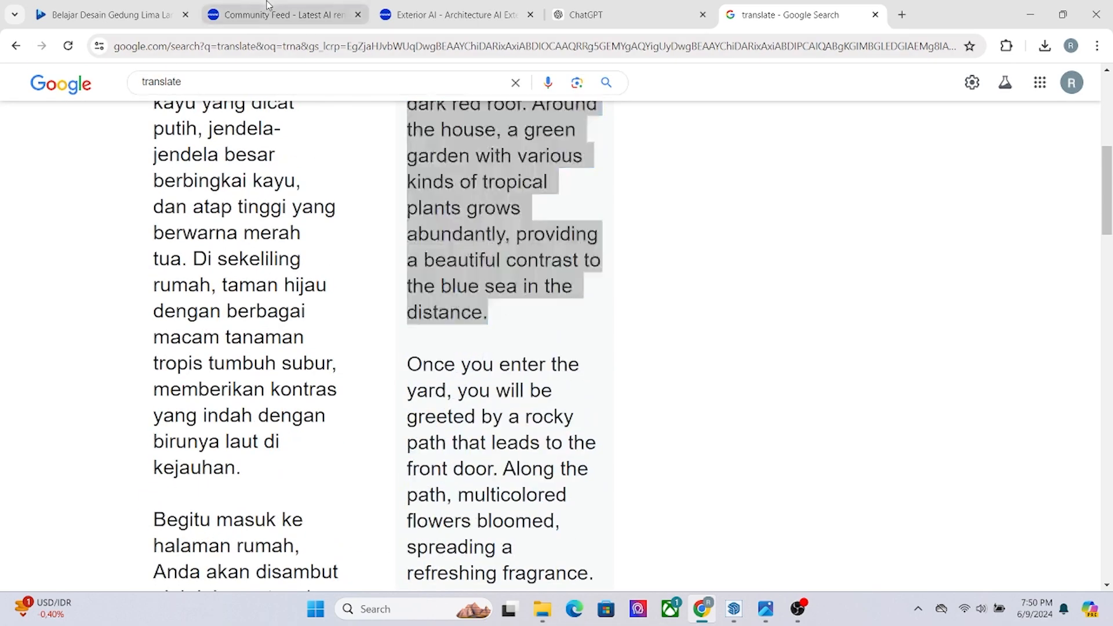
Replace the whole Exterior AI prompt with the copied first paragraph of the English description
{"action": "left_click", "coordinate": [452, 14]}
{"action": "scroll", "coordinate": [84, 345], "scroll_direction": "up", "scroll_amount": 5}
{"action": "left_click", "coordinate": [118, 337]}
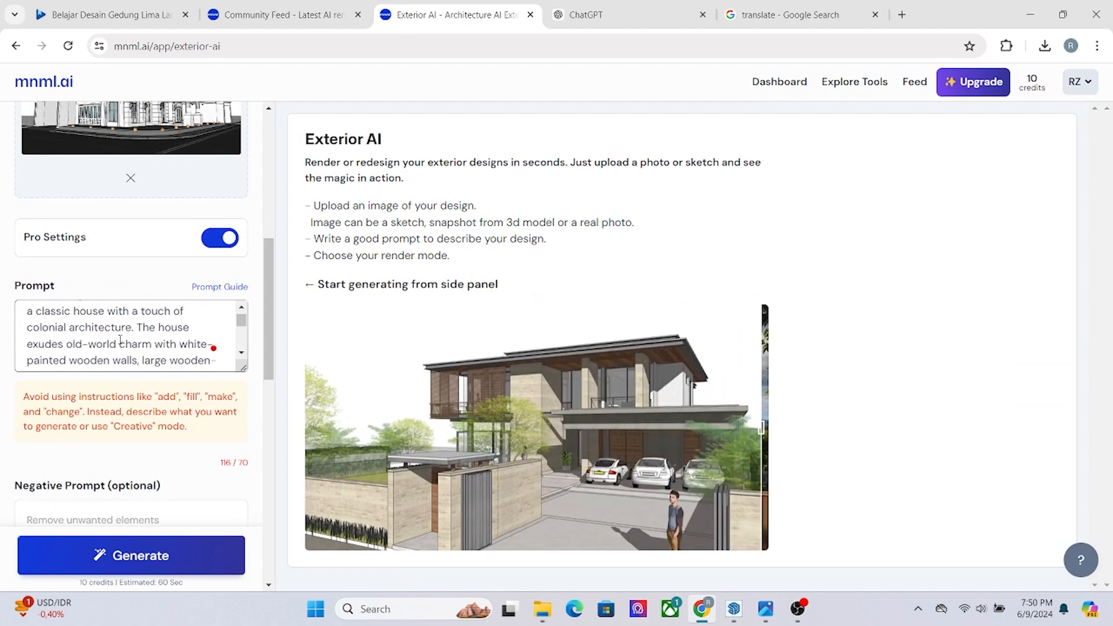
{"action": "key", "text": "ctrl+a"}
{"action": "key", "text": "ctrl+v"}
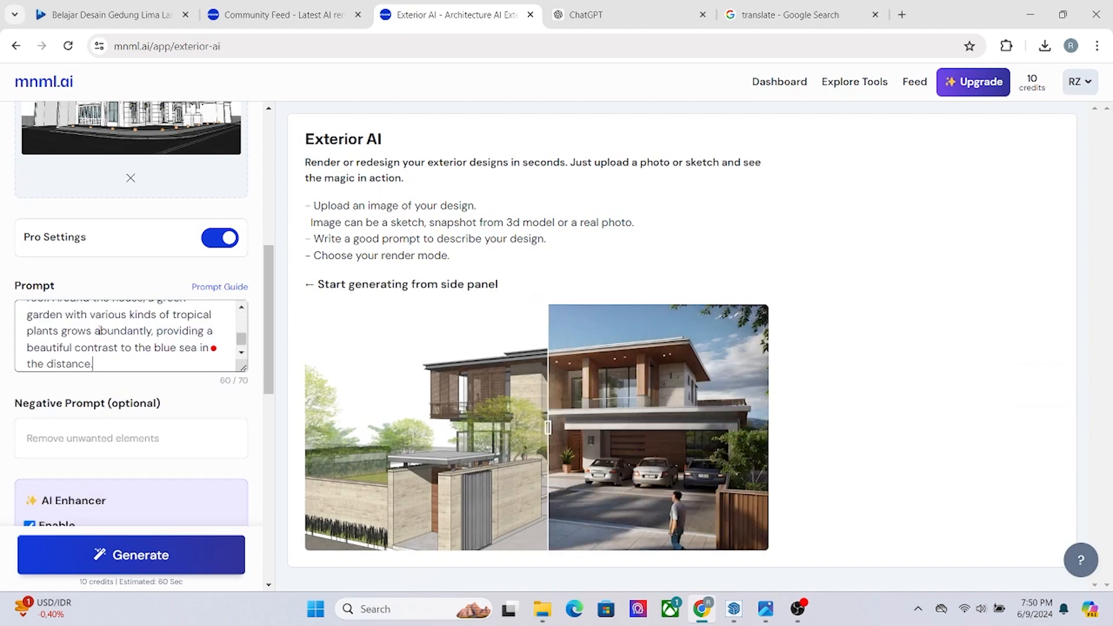
{"action": "scroll", "coordinate": [101, 319], "scroll_direction": "up", "scroll_amount": 3}
{"action": "scroll", "coordinate": [102, 318], "scroll_direction": "down", "scroll_amount": 3}
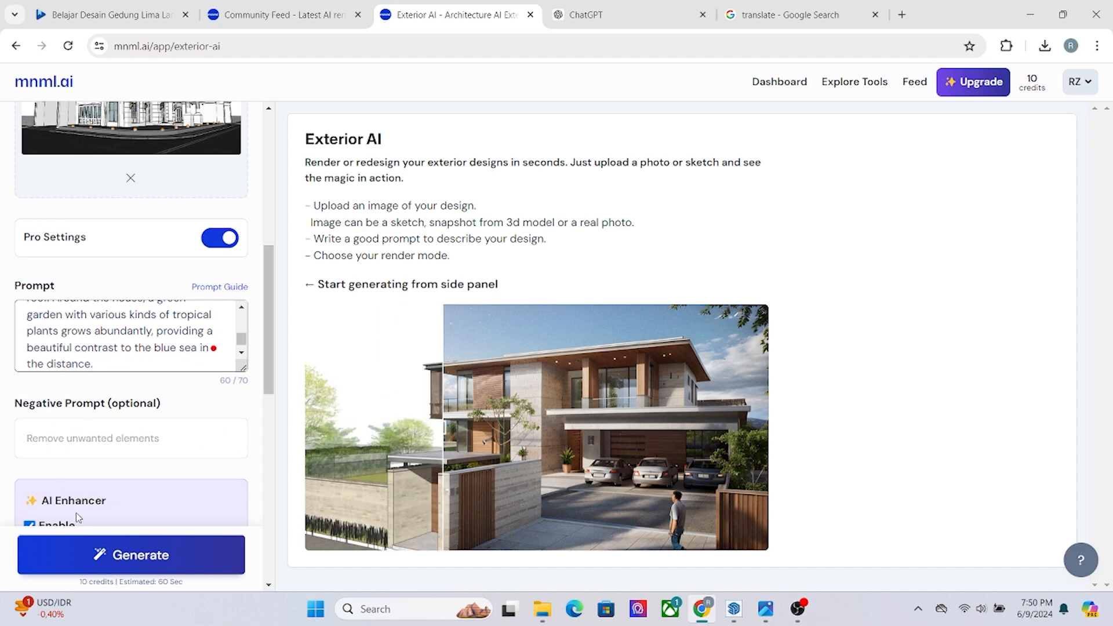
Choose the Rain style, generate the exterior render, and review it against the input image and settings
{"action": "scroll", "coordinate": [92, 417], "scroll_direction": "down", "scroll_amount": 10}
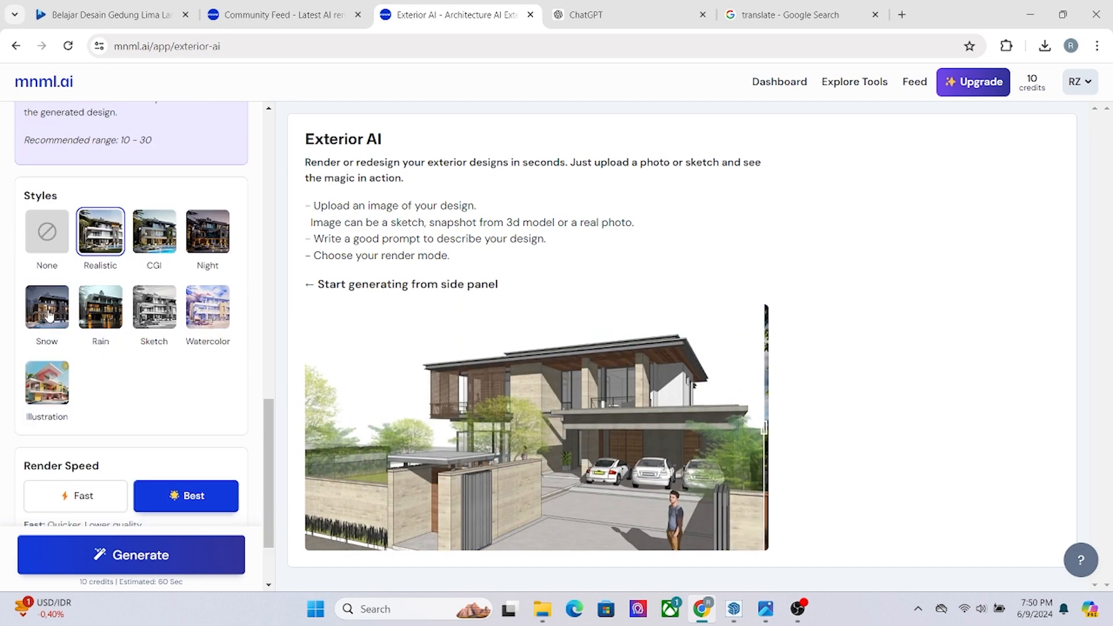
{"action": "left_click", "coordinate": [49, 316]}
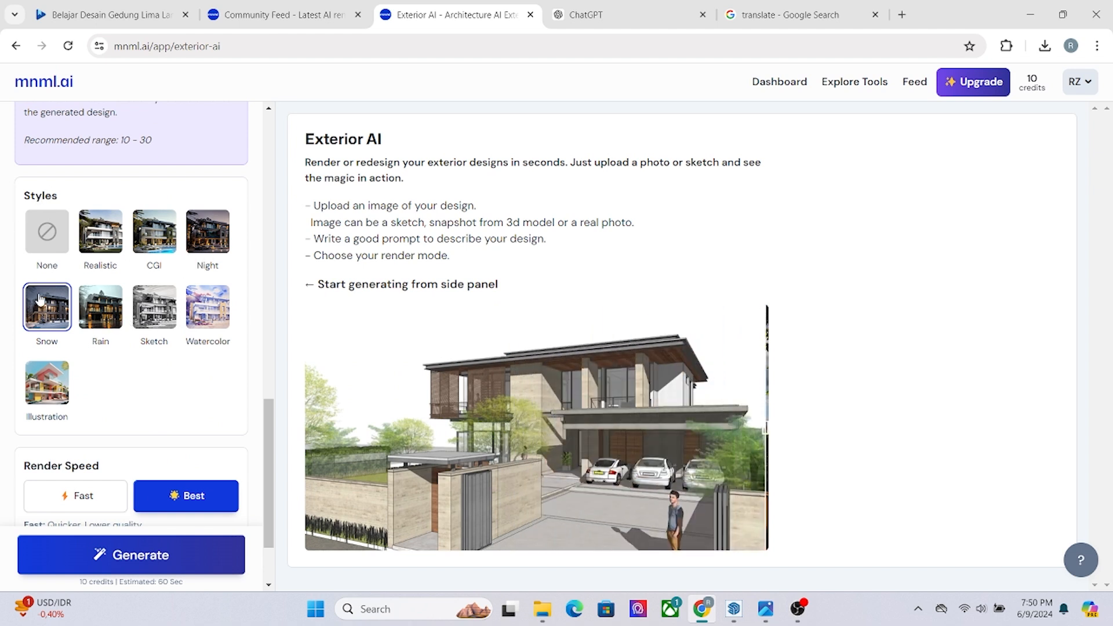
{"action": "left_click", "coordinate": [94, 315]}
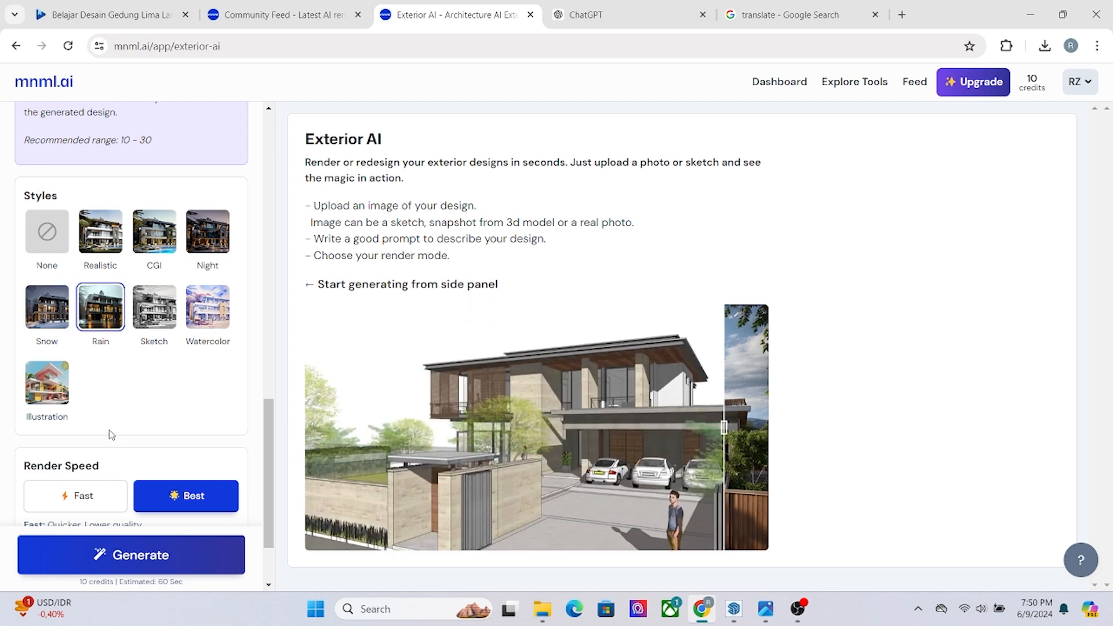
{"action": "left_click", "coordinate": [124, 554]}
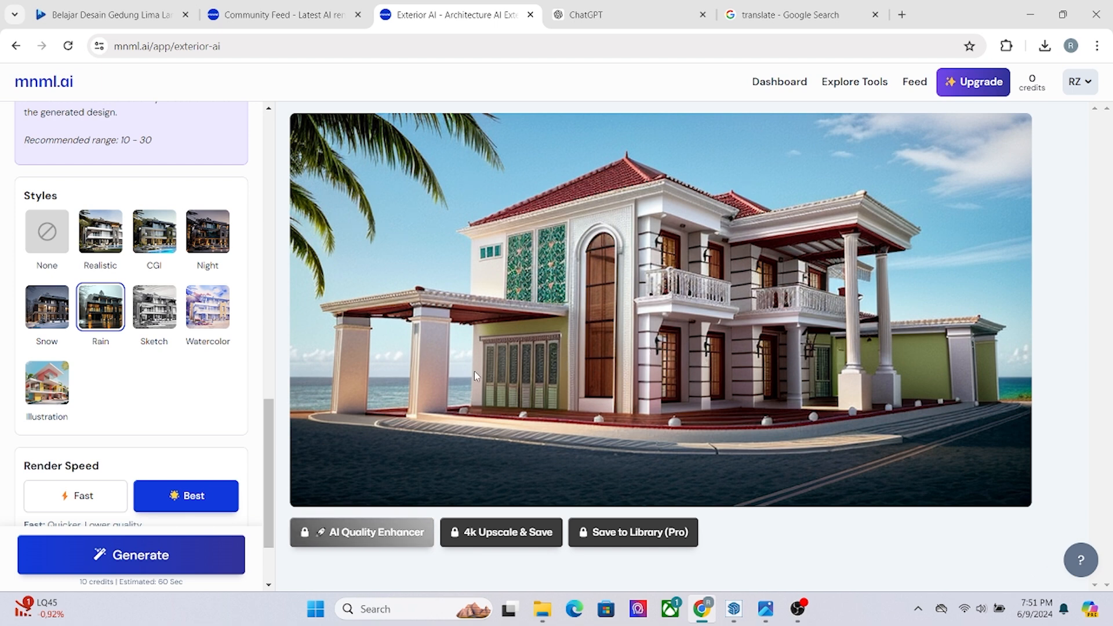
{"action": "scroll", "coordinate": [144, 216], "scroll_direction": "up", "scroll_amount": 15}
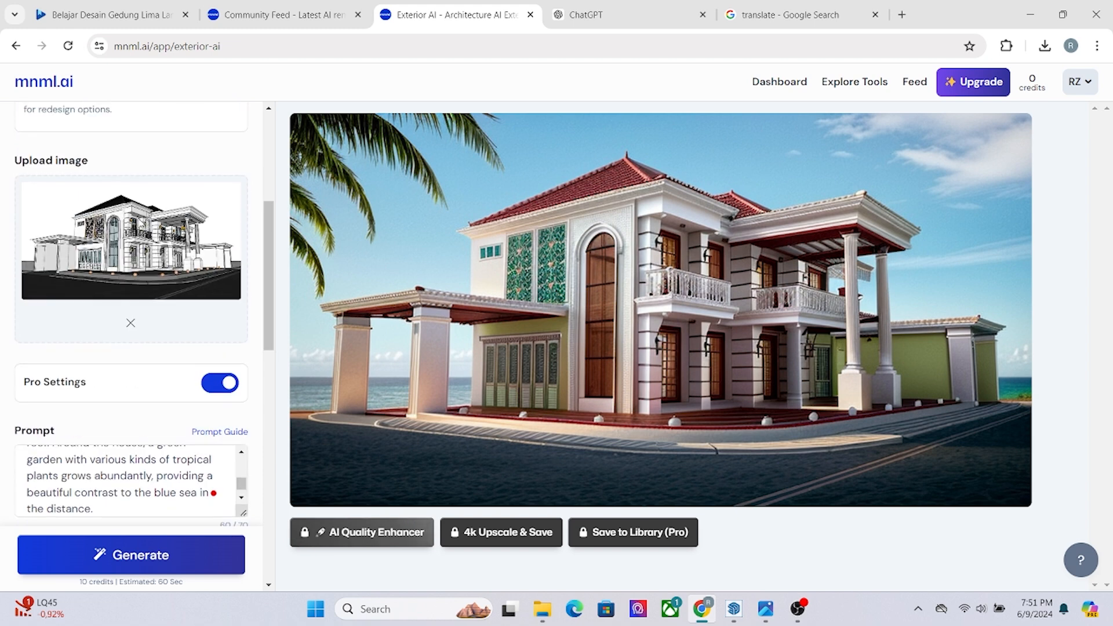
{"action": "scroll", "coordinate": [110, 387], "scroll_direction": "down", "scroll_amount": 3}
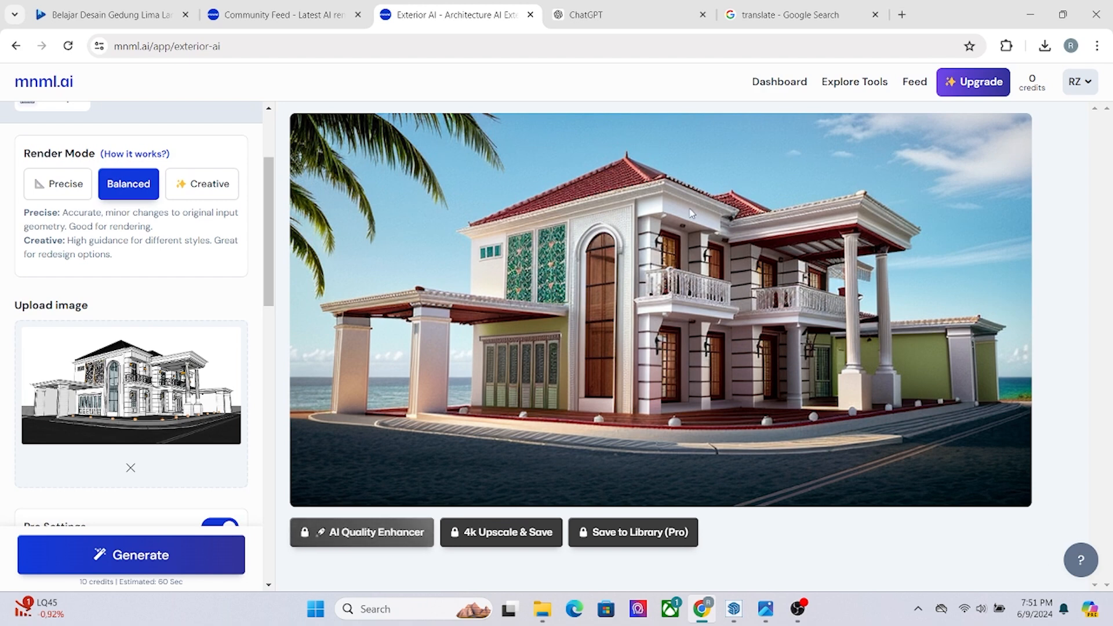
Save the generated render in the Downloads folder as a PNG image named VIEW AI 1
{"action": "right_click", "coordinate": [695, 186]}
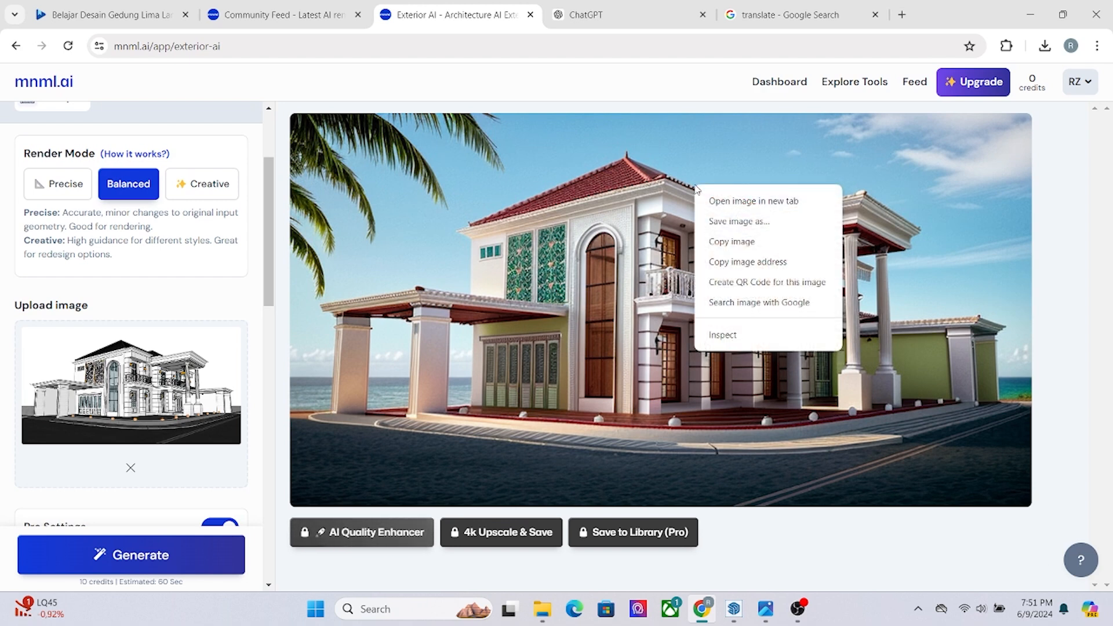
{"action": "left_click", "coordinate": [744, 222]}
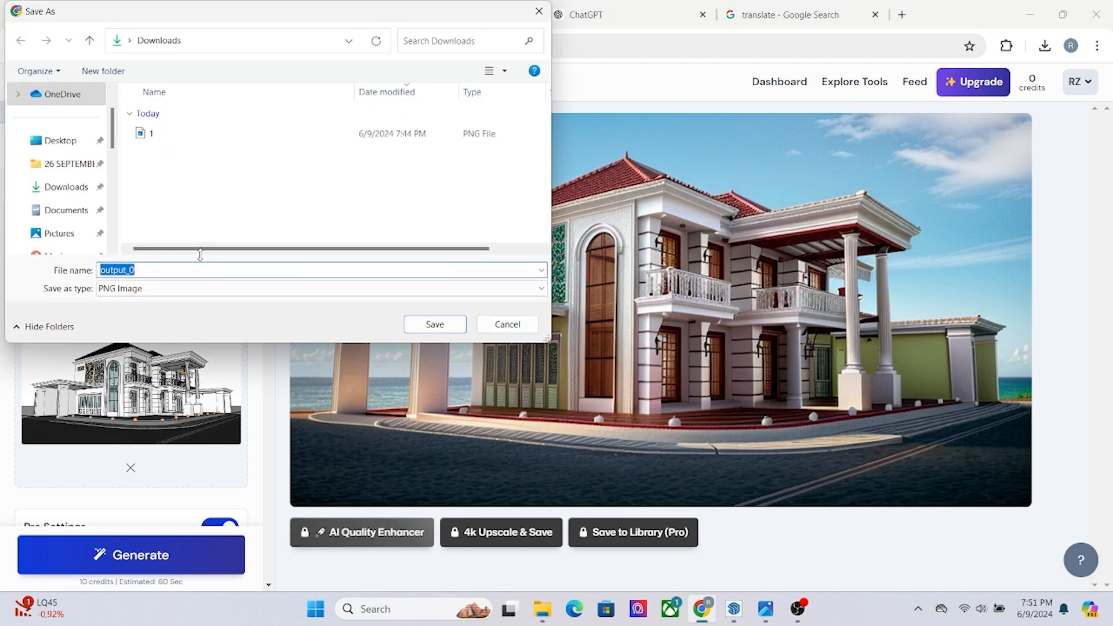
{"action": "type", "text": "v"}
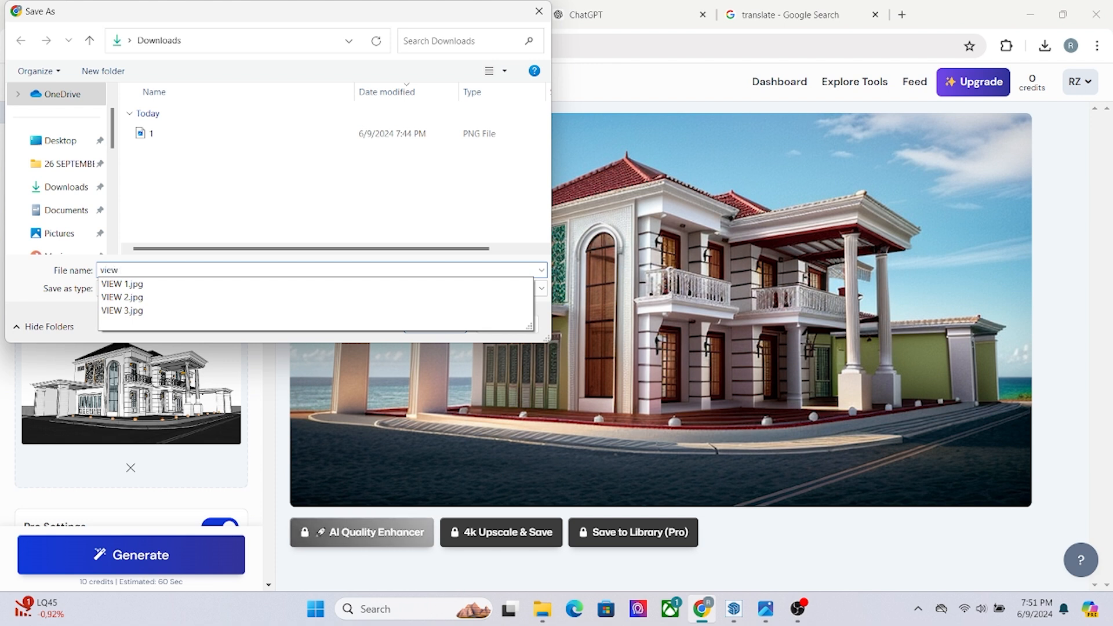
{"action": "key", "text": "BackSpace"}
{"action": "type", "text": "VIEW A"}
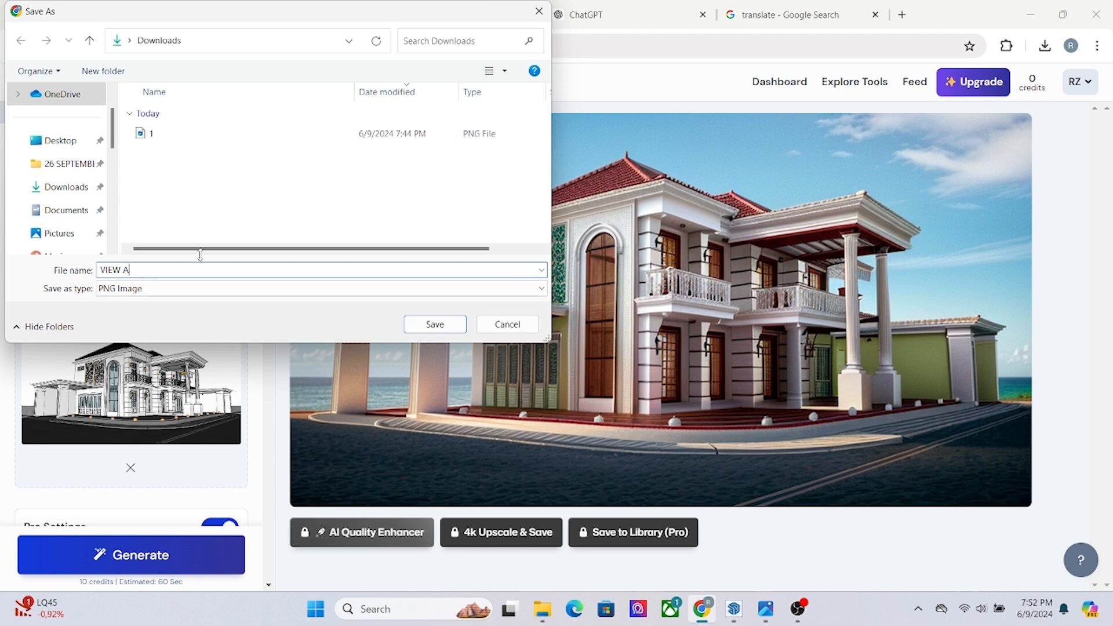
{"action": "type", "text": "I 1"}
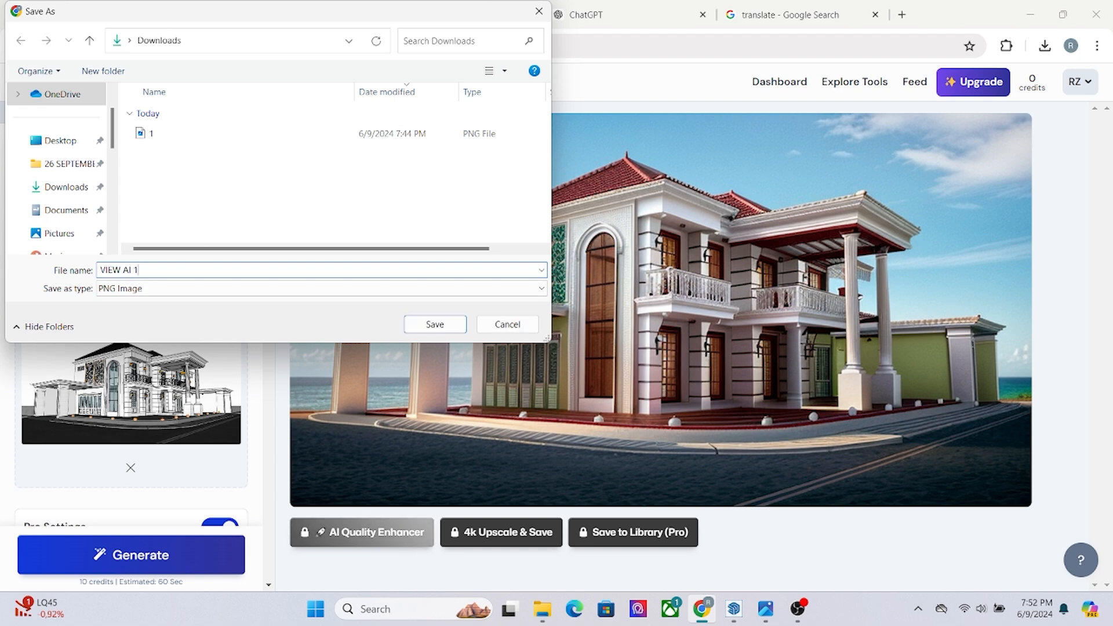
{"action": "left_click", "coordinate": [433, 323]}
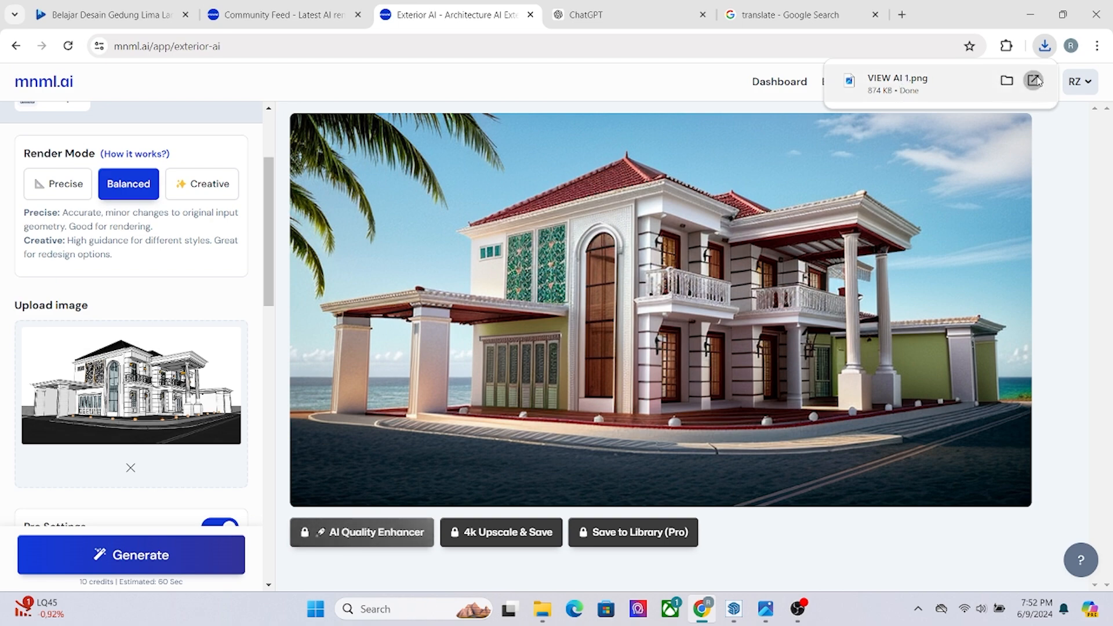
Open the downloaded VIEW AI 1.png in the image viewer and examine the rendered house up close
{"action": "left_click", "coordinate": [928, 84]}
{"action": "left_click", "coordinate": [845, 178]}
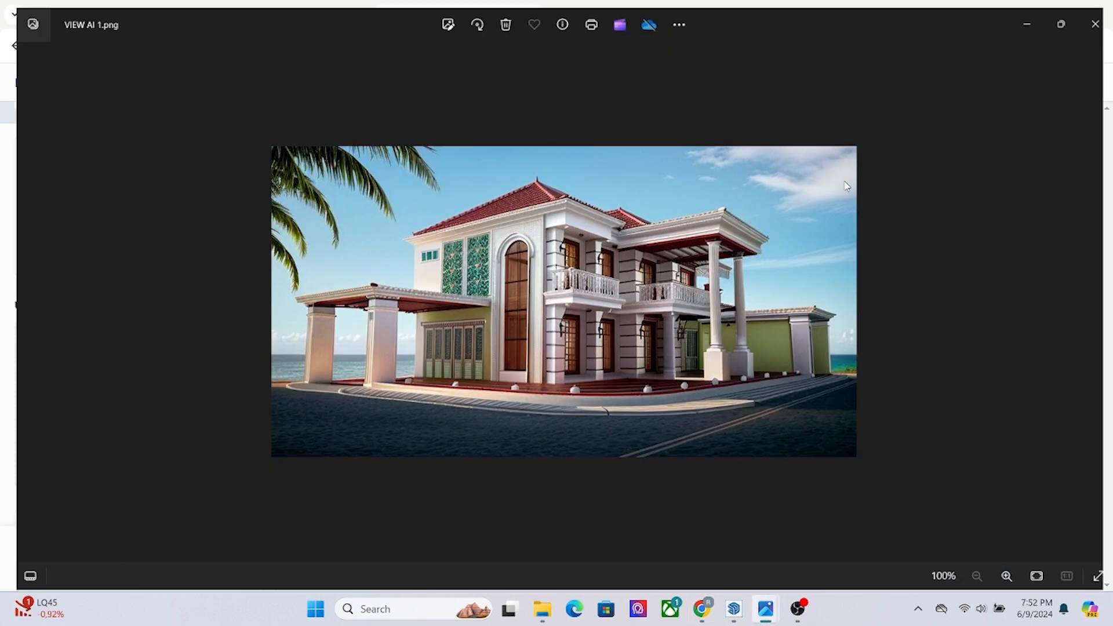
{"action": "scroll", "coordinate": [543, 278], "scroll_direction": "up", "scroll_amount": 4}
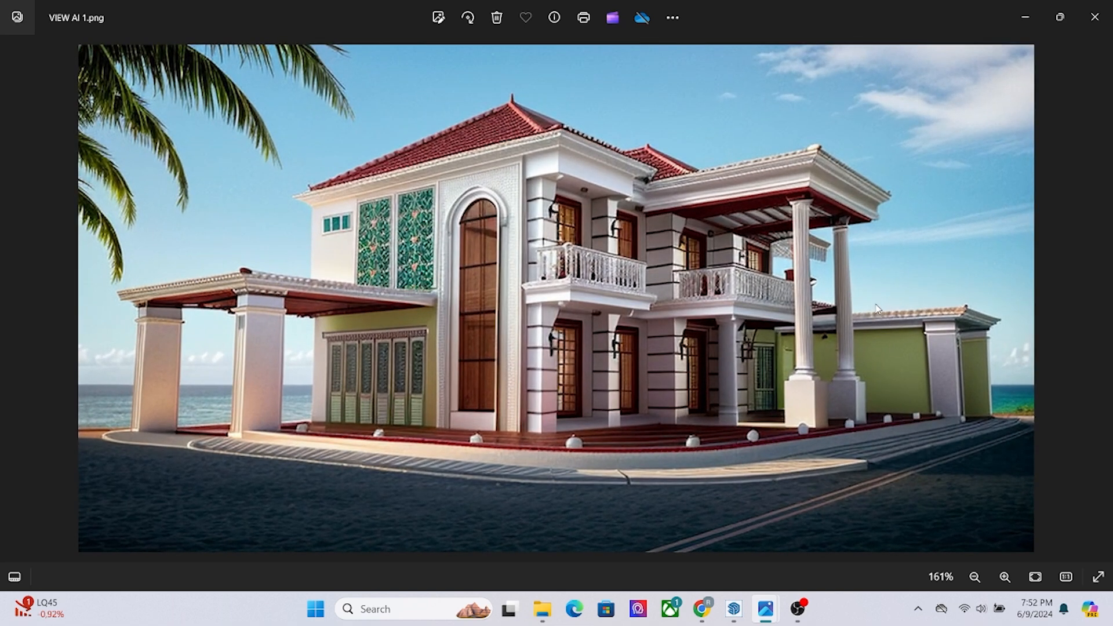
{"action": "scroll", "coordinate": [694, 312], "scroll_direction": "down", "scroll_amount": 2}
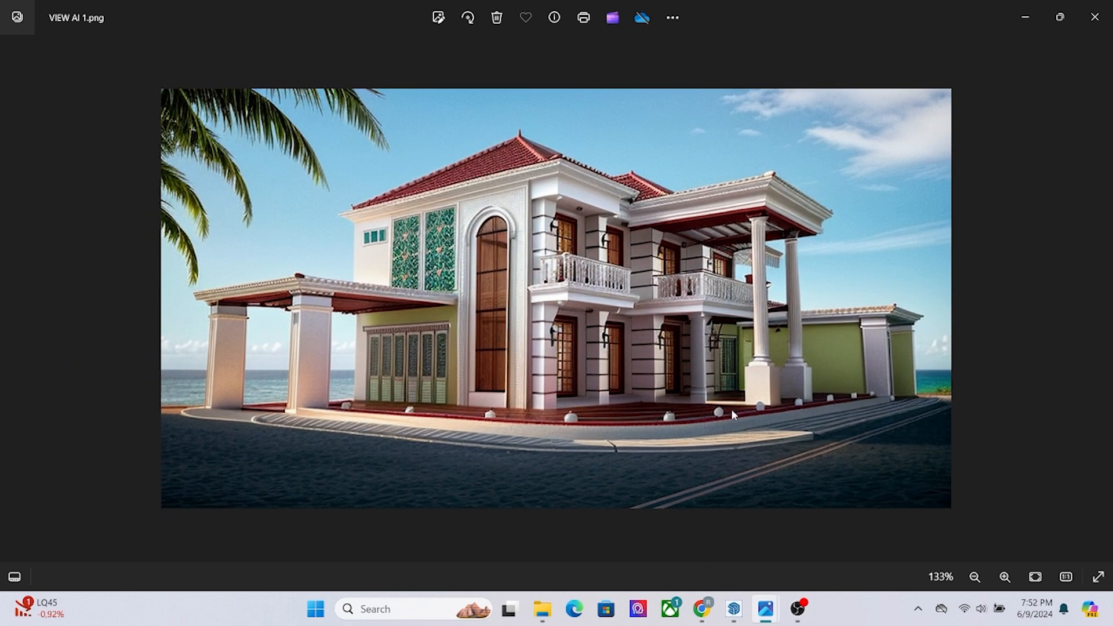